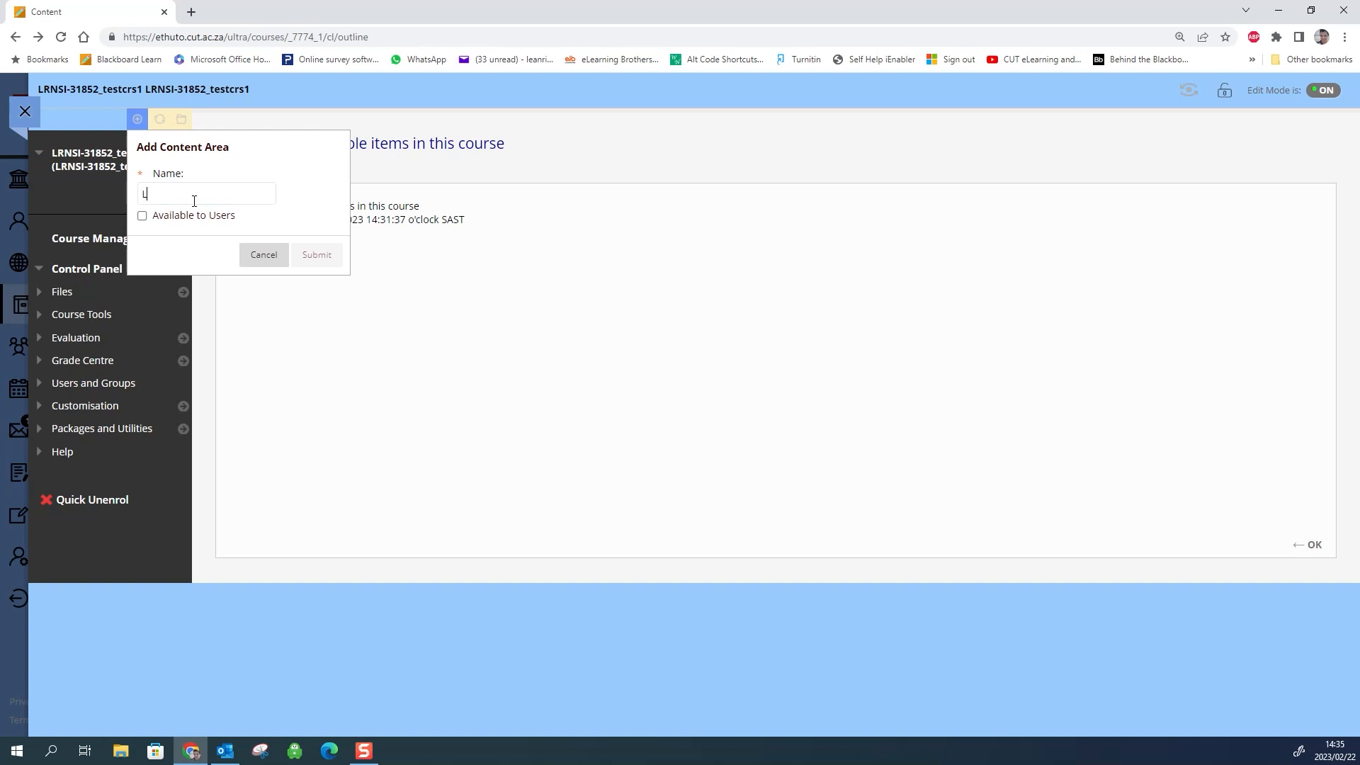
- Name the new content area "Learning Unit 1" and add it to the course menu without making it available to users
{"action": "type", "text": "earning Unit 1"}
{"action": "left_click", "coordinate": [262, 278]}
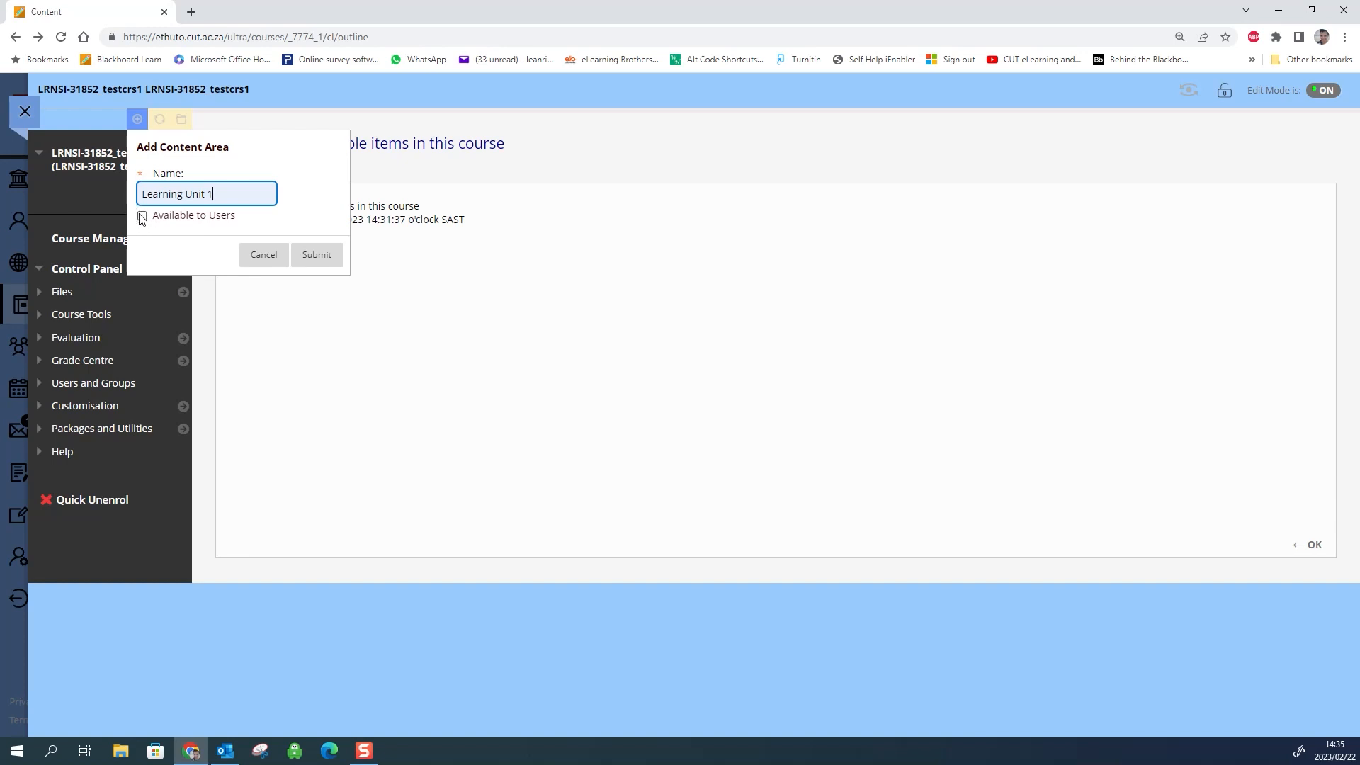
{"action": "left_click", "coordinate": [323, 257]}
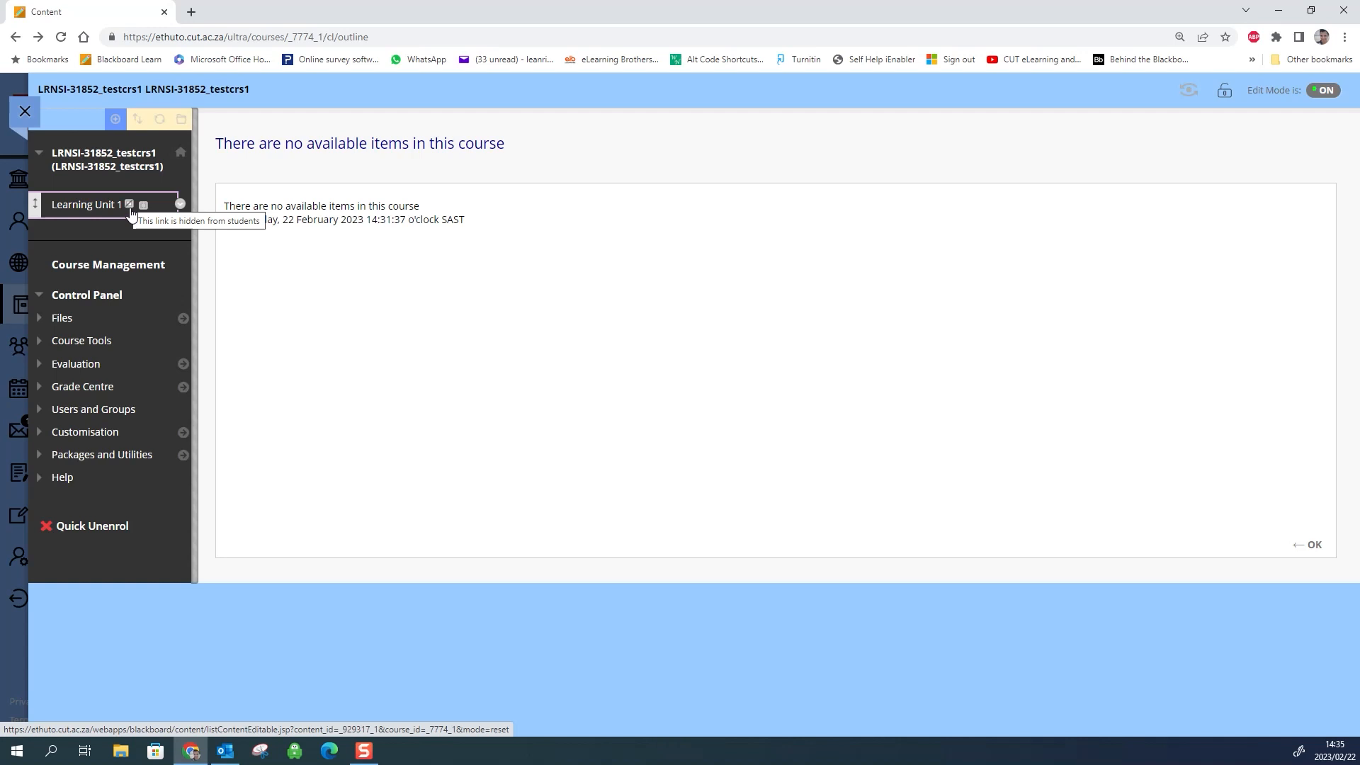
- Show the Learning Unit 1 link to students, and hide it again
{"action": "left_click", "coordinate": [180, 205]}
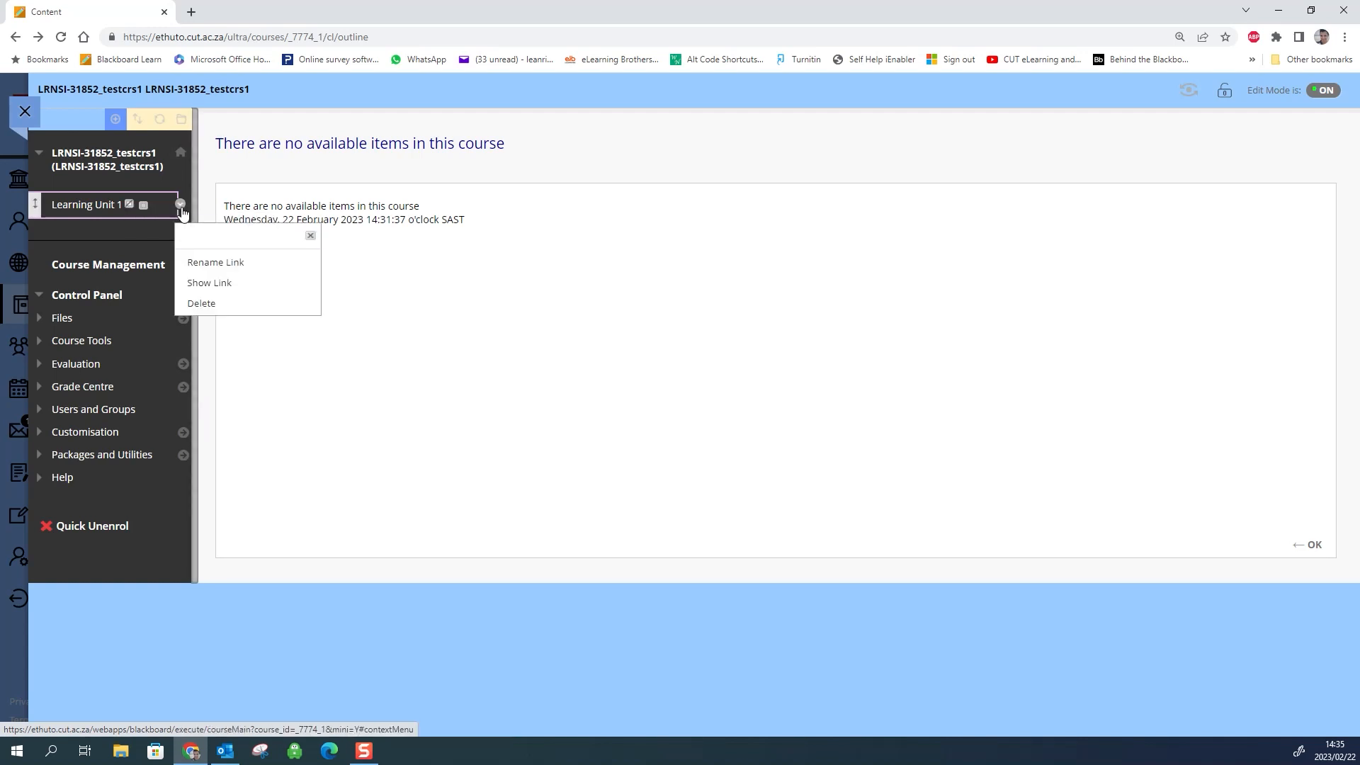
{"action": "left_click", "coordinate": [202, 283]}
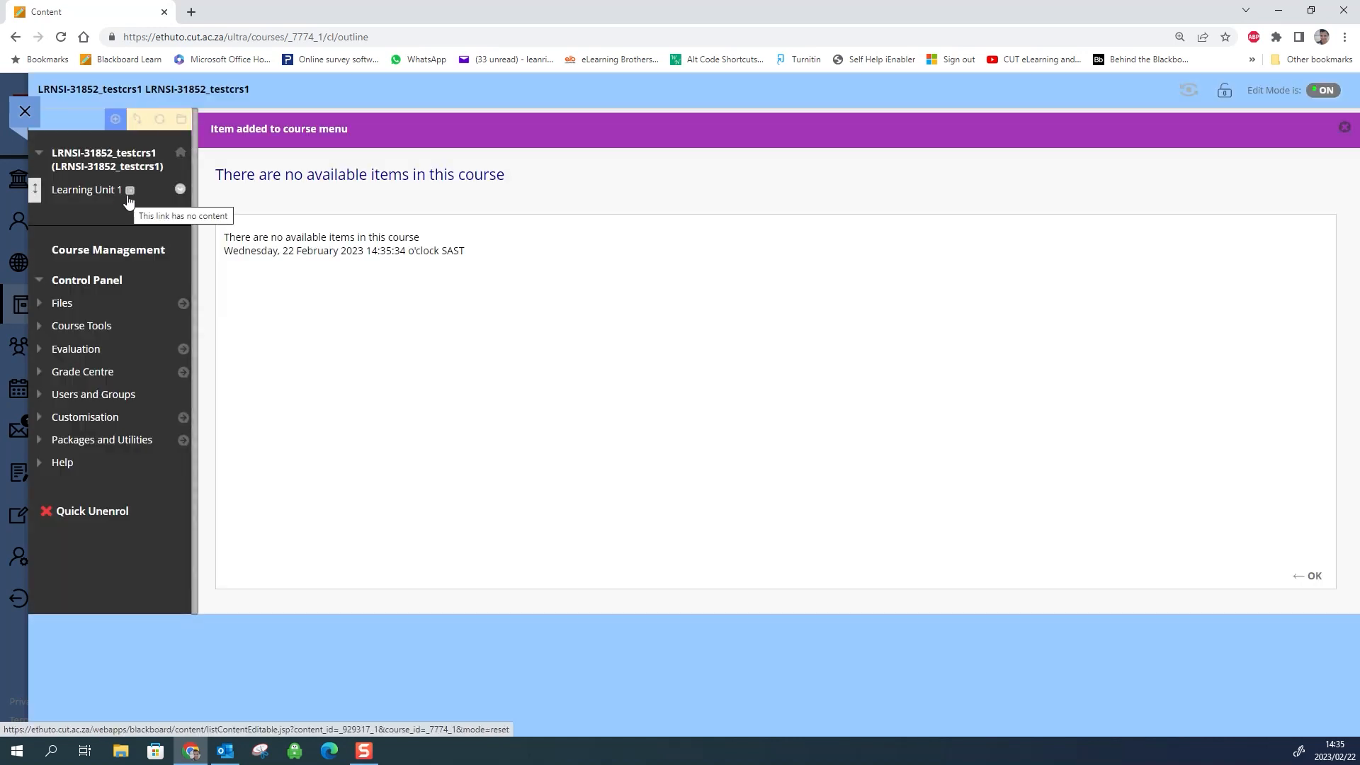
{"action": "left_click", "coordinate": [180, 189]}
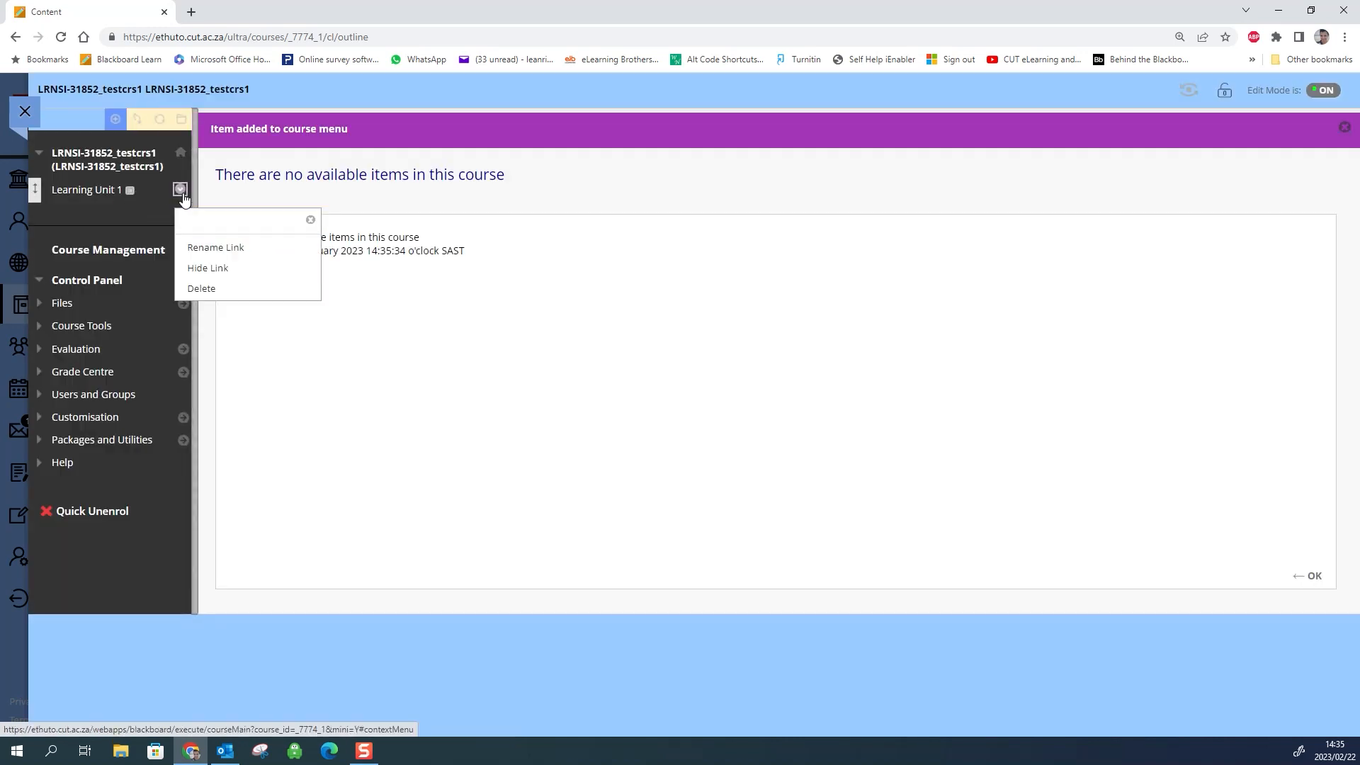
{"action": "left_click", "coordinate": [212, 267]}
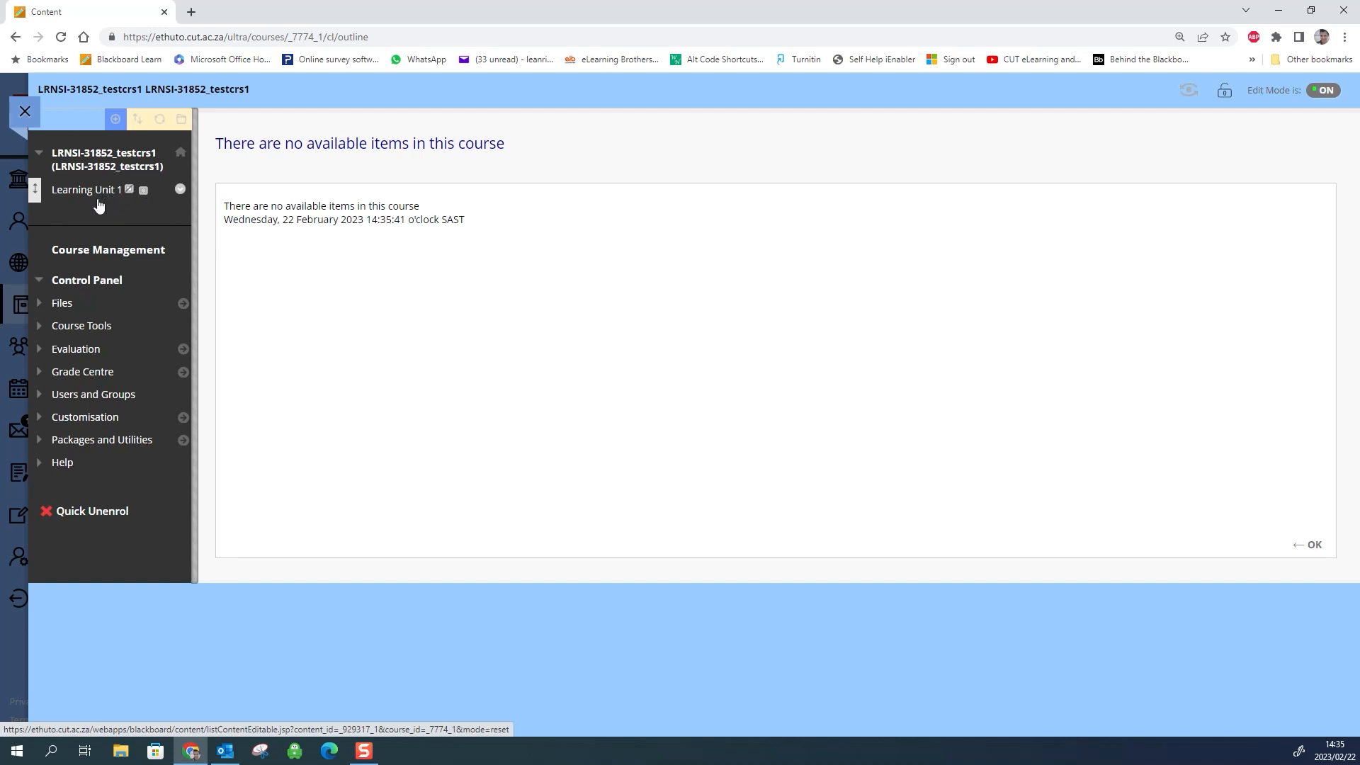
- Add a module page named "Home Page" to the course menu and make it available to users
{"action": "left_click", "coordinate": [114, 118]}
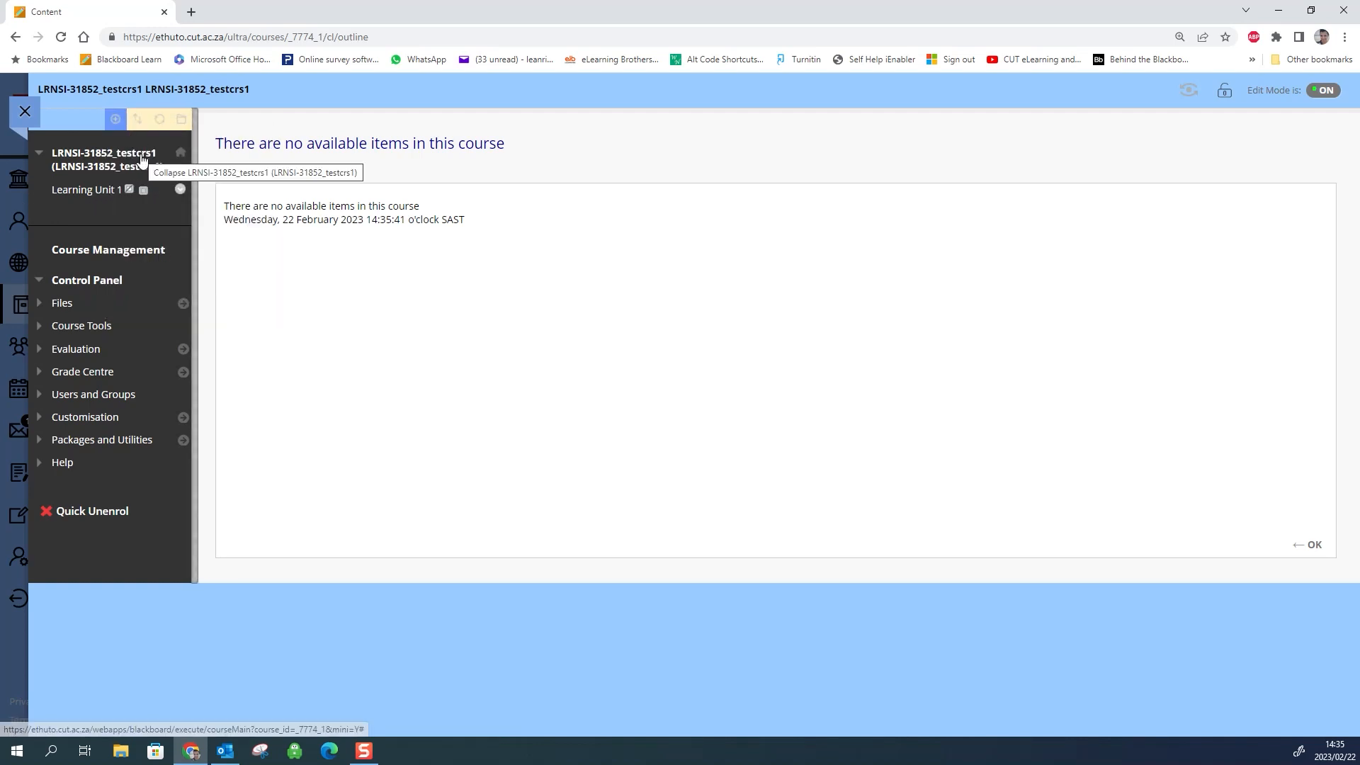
{"action": "left_click", "coordinate": [115, 118]}
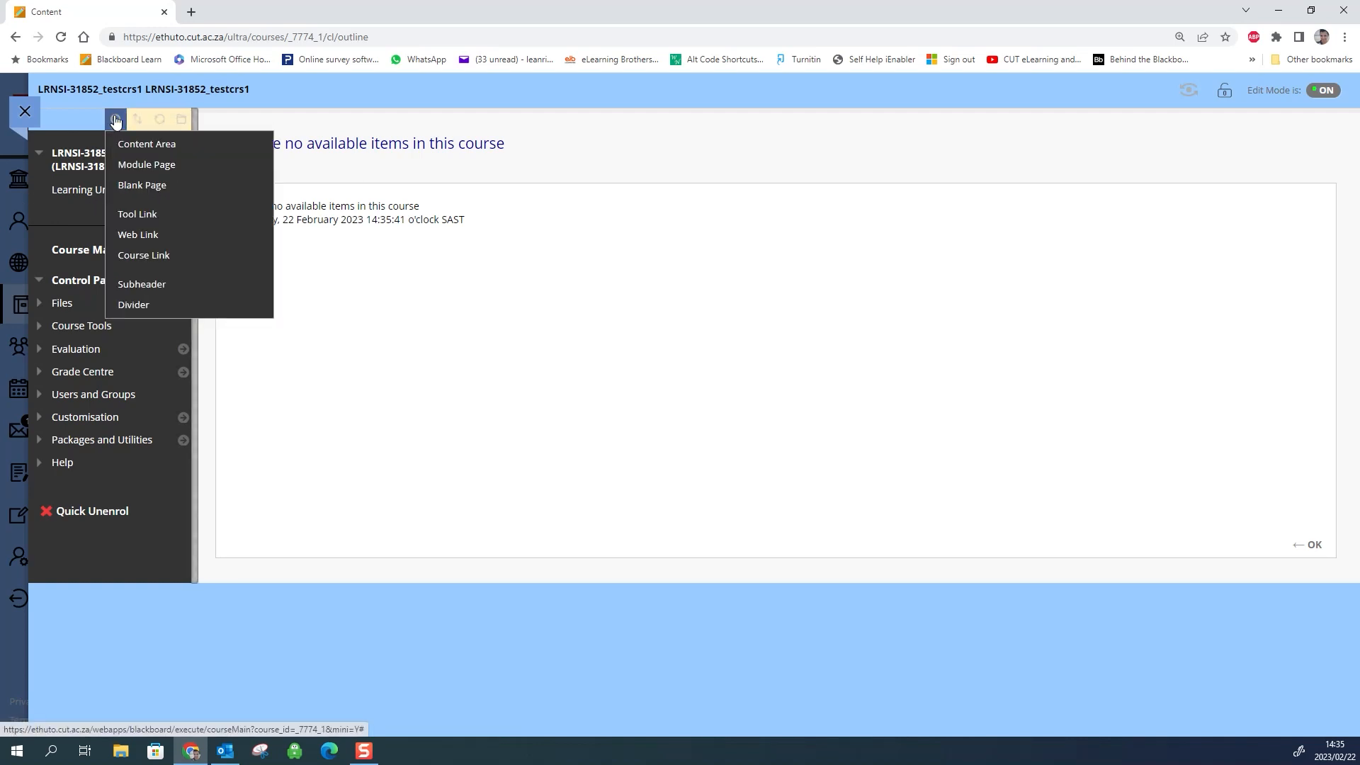
{"action": "left_click", "coordinate": [144, 167]}
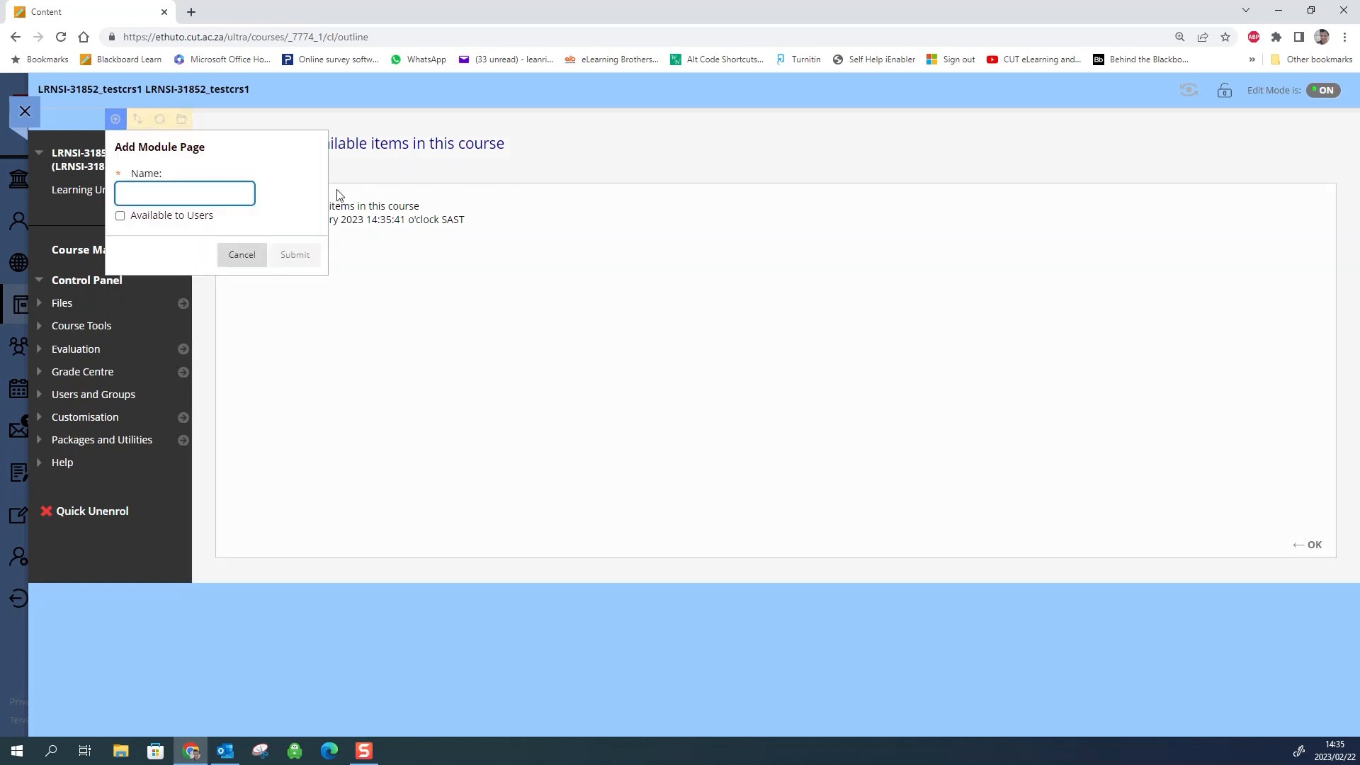
{"action": "type", "text": "Home Page"}
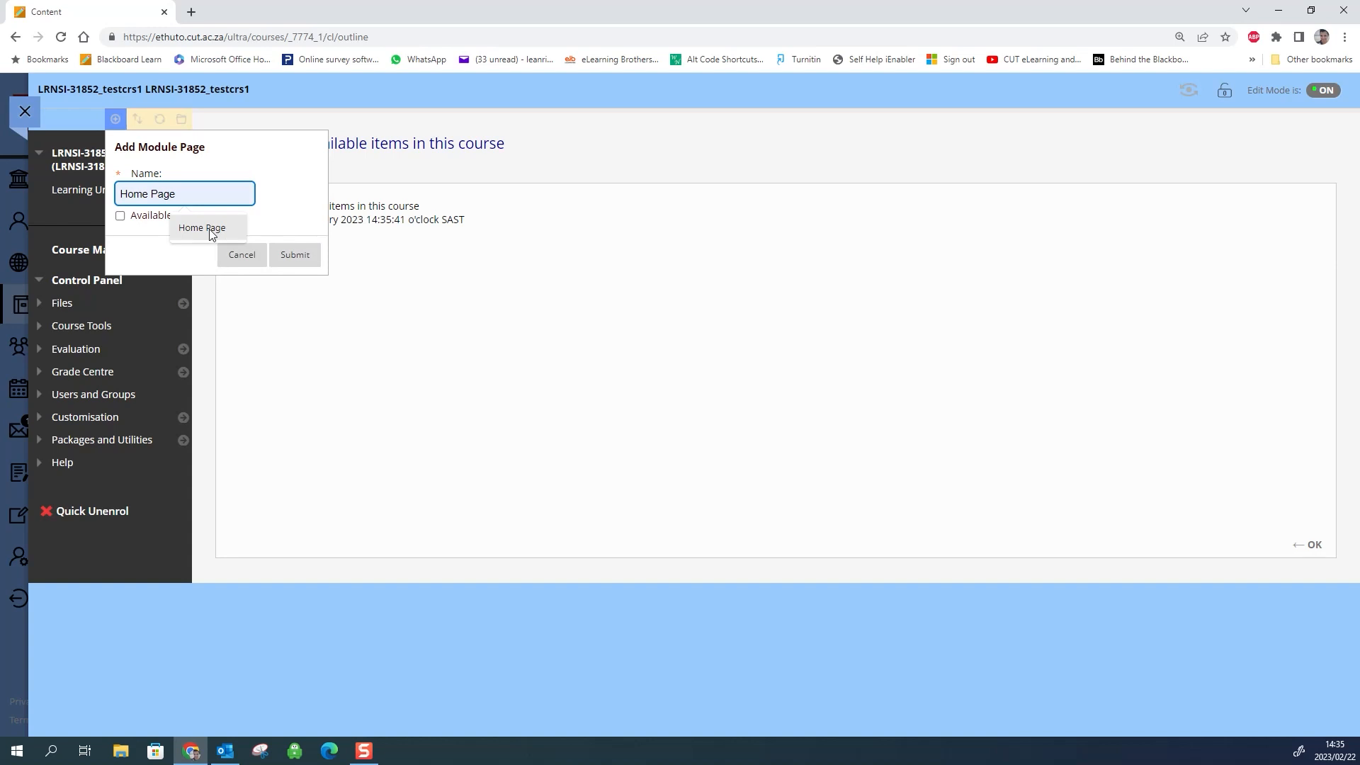
{"action": "left_click", "coordinate": [188, 227]}
{"action": "left_click", "coordinate": [120, 215]}
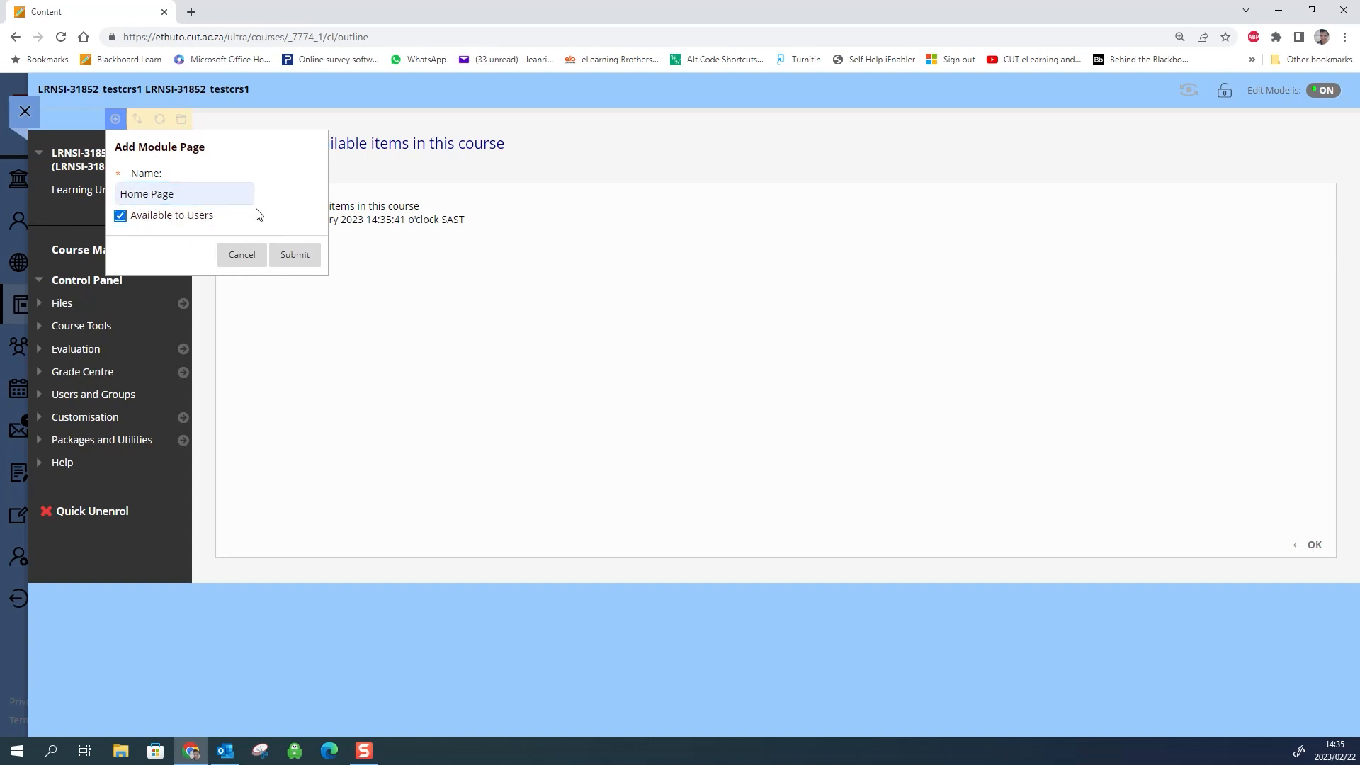
{"action": "left_click", "coordinate": [286, 257]}
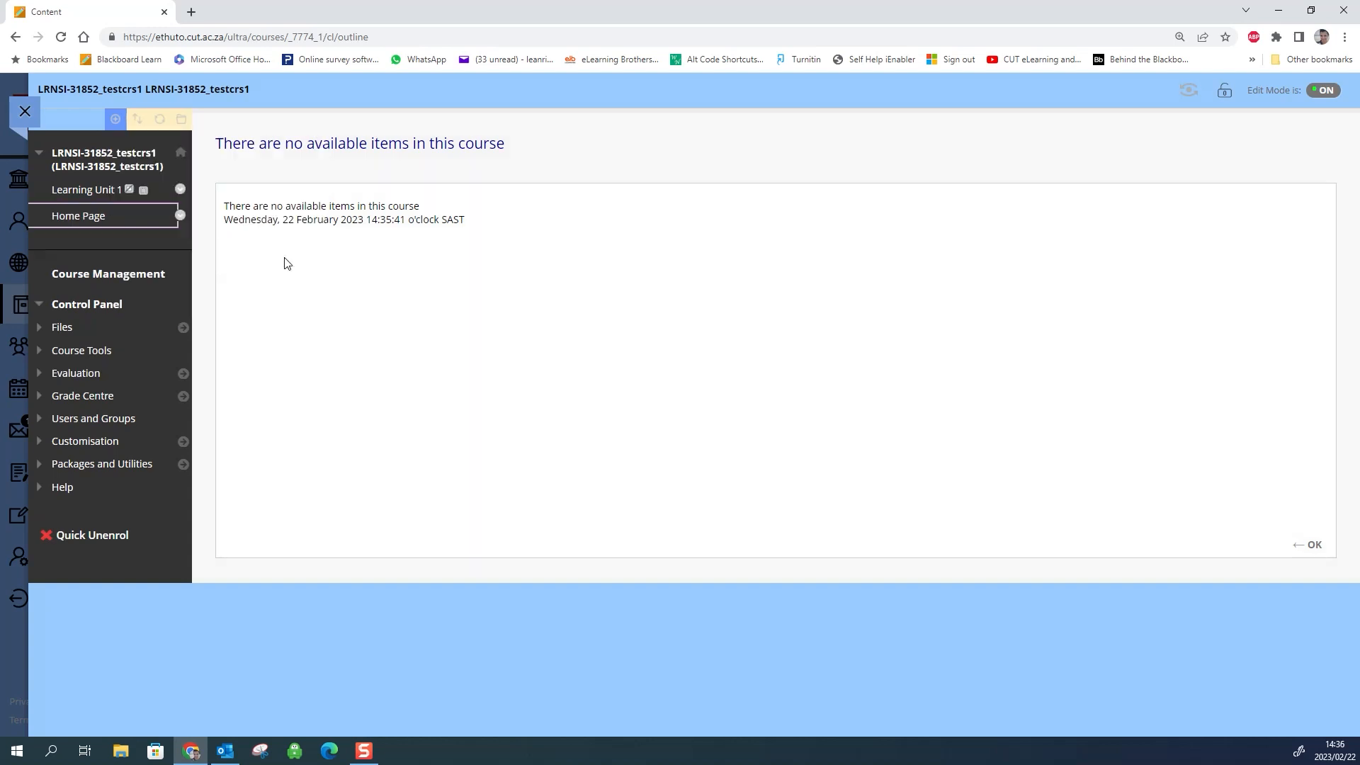
- Add the My Announcements module to the Home Page module page and return to that page
{"action": "left_click", "coordinate": [89, 221]}
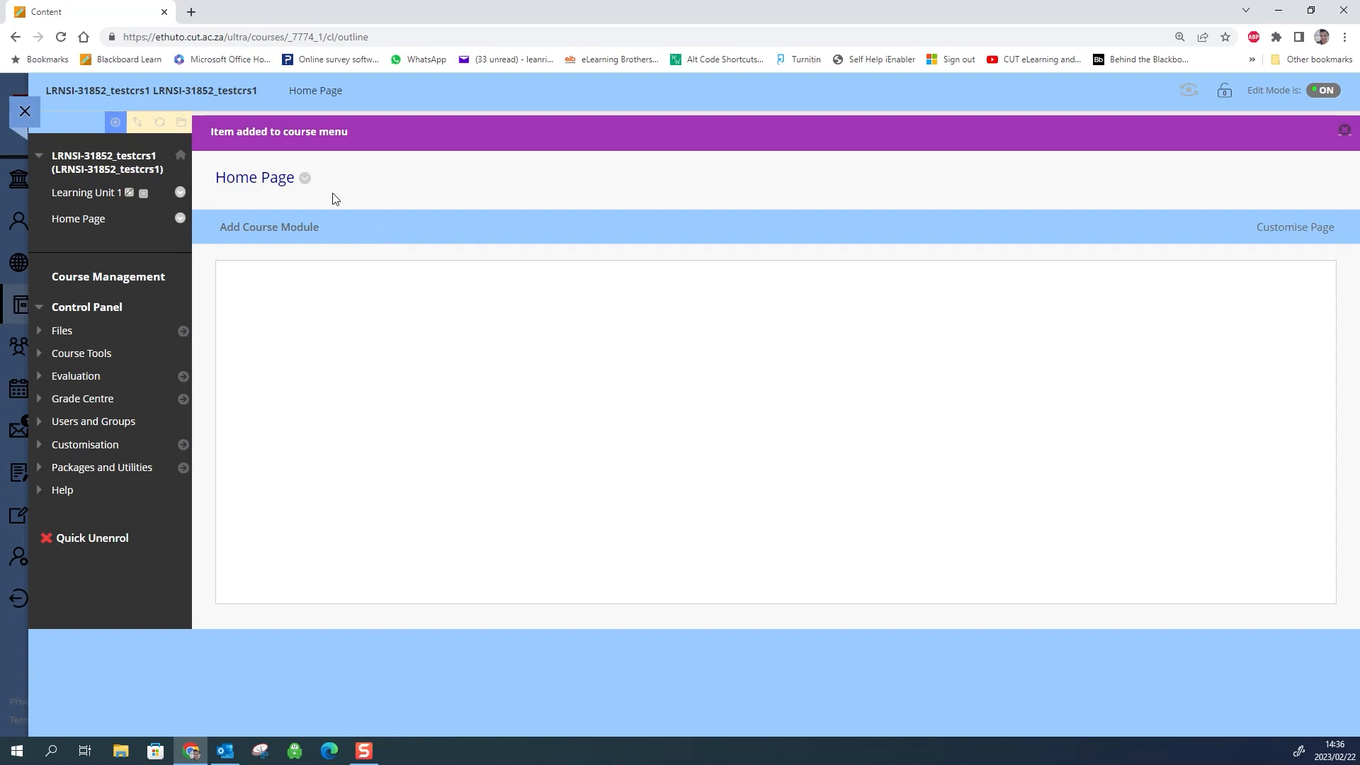
{"action": "left_click", "coordinate": [306, 179]}
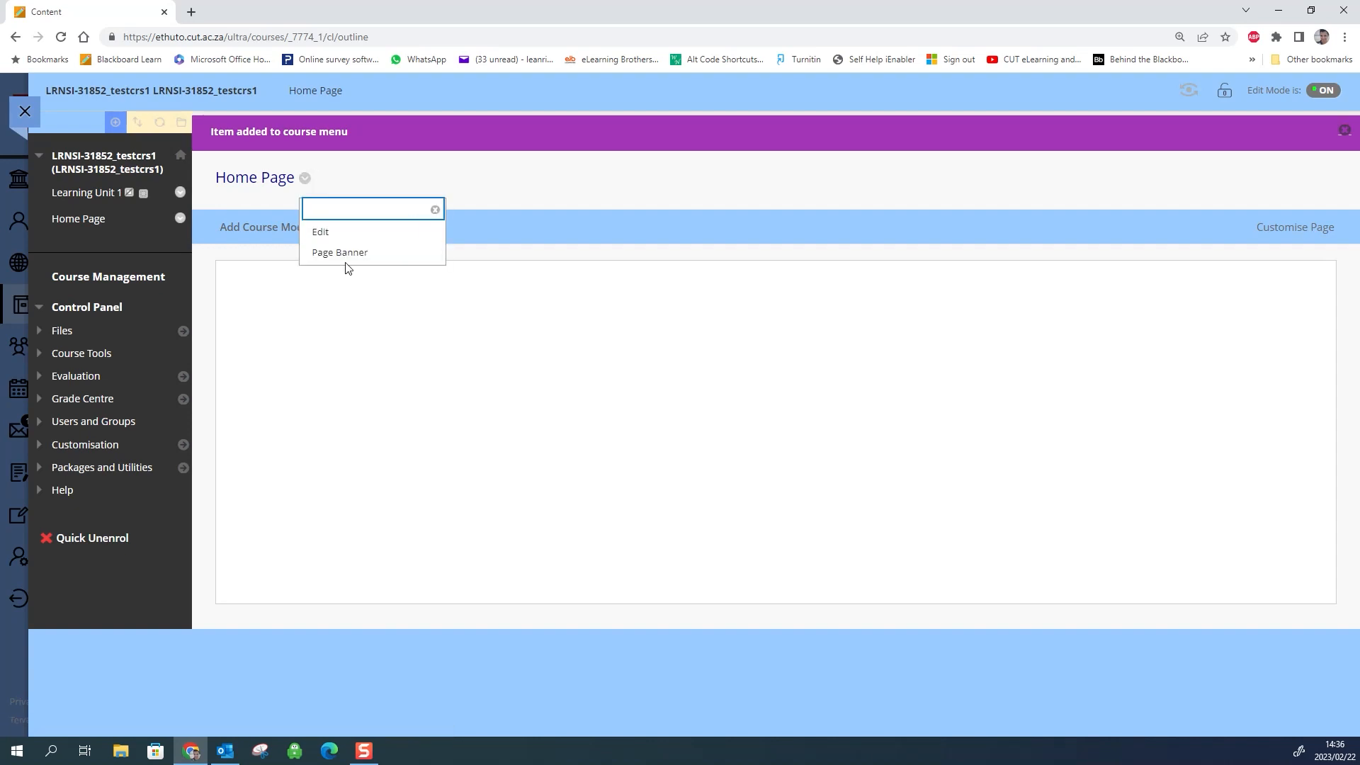
{"action": "left_click", "coordinate": [291, 229]}
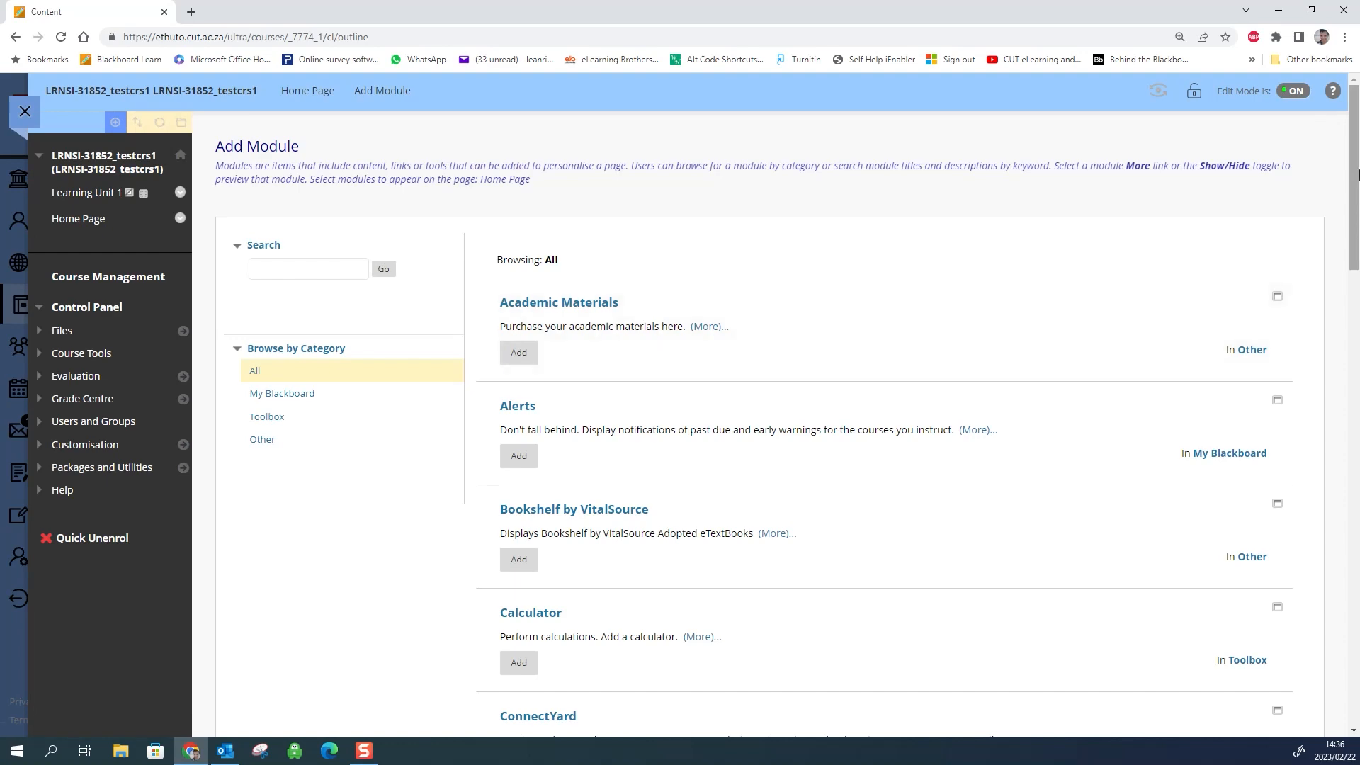
{"action": "left_click_drag", "start_coordinate": [1358, 173], "coordinate": [1357, 457]}
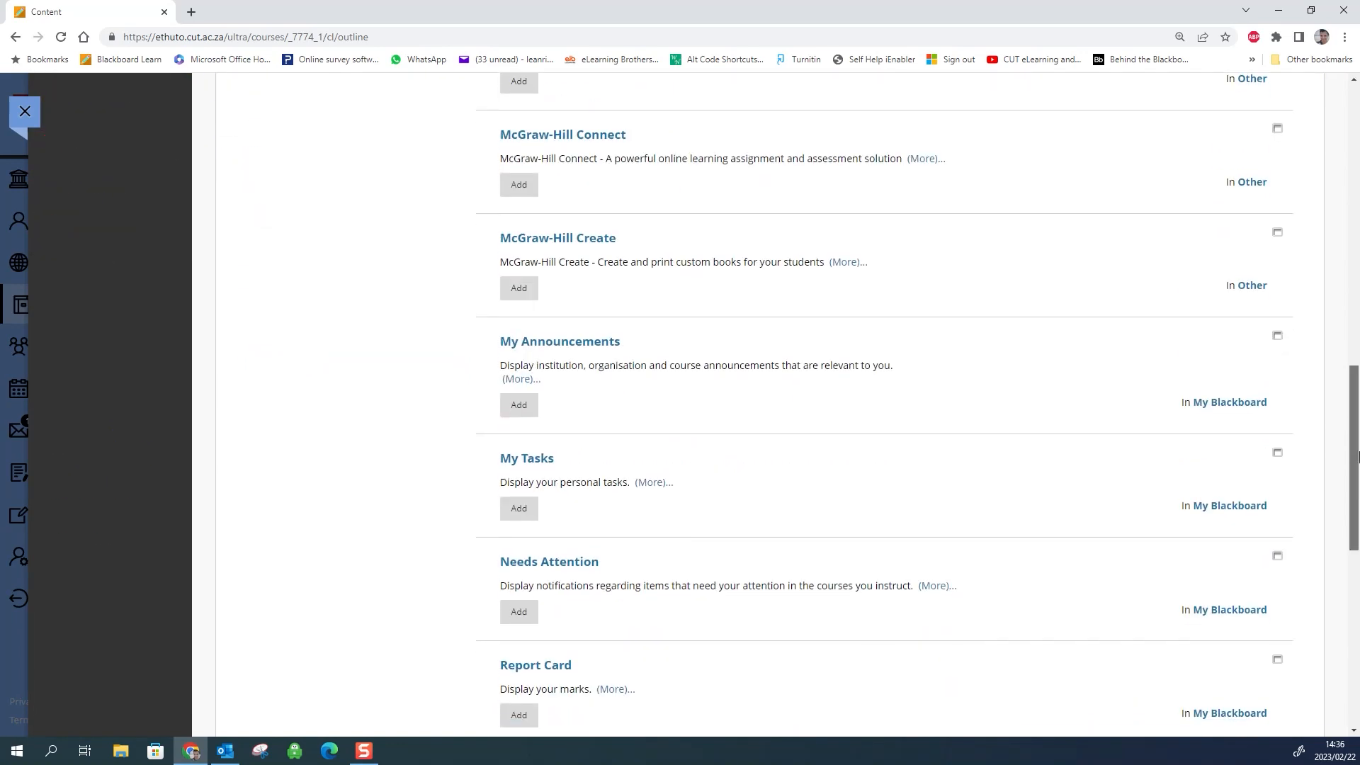
{"action": "left_click", "coordinate": [519, 406]}
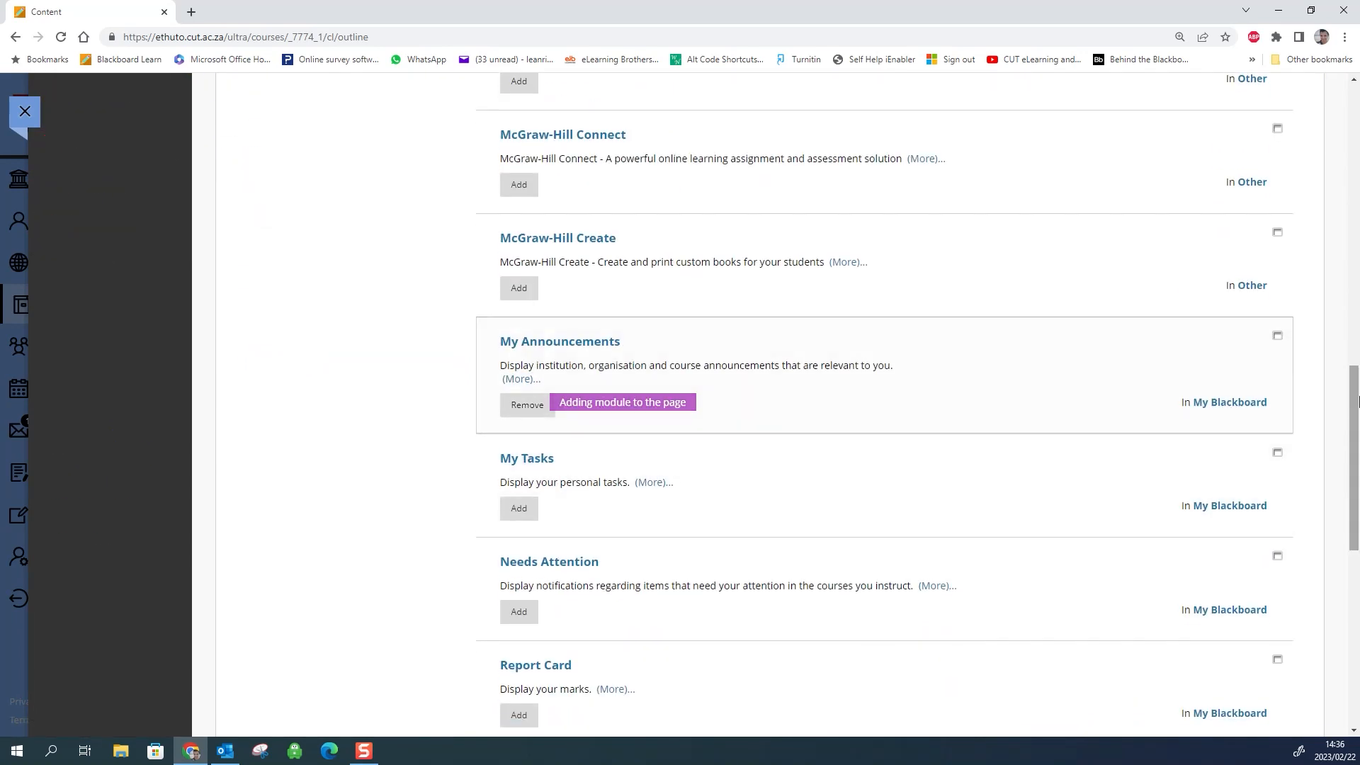
{"action": "left_click_drag", "start_coordinate": [1358, 401], "coordinate": [1358, 553]}
{"action": "left_click", "coordinate": [1304, 694]}
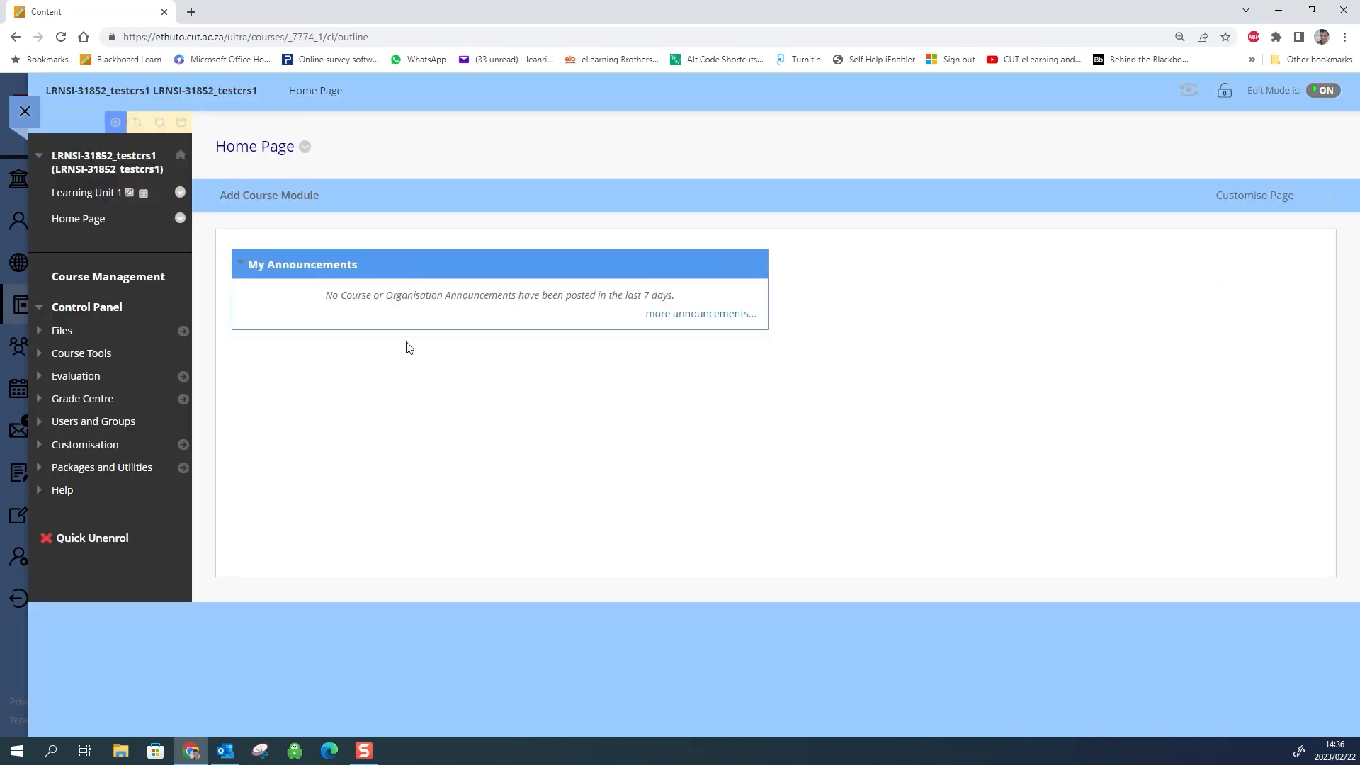
- Add a blank page named "Welcome" to the course menu and make it available to users
{"action": "left_click", "coordinate": [115, 122]}
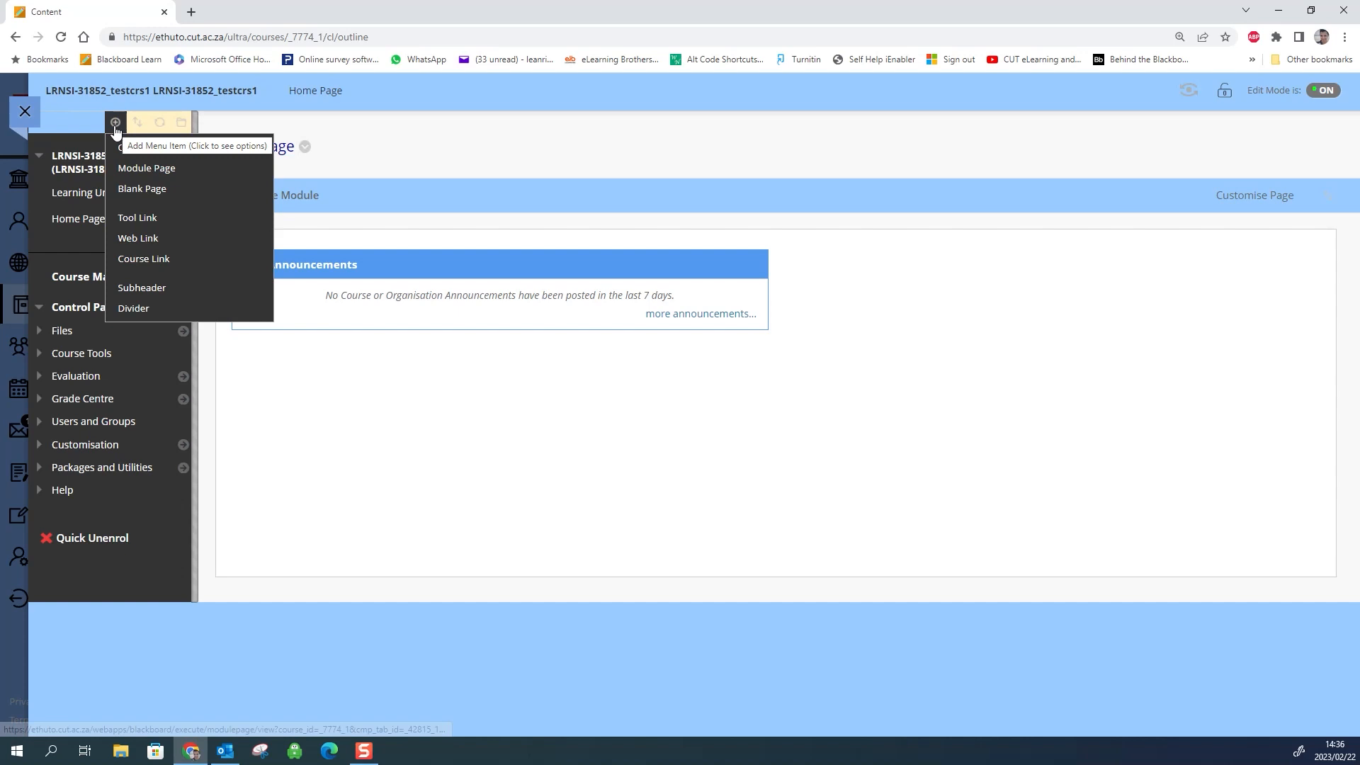
{"action": "left_click", "coordinate": [161, 196]}
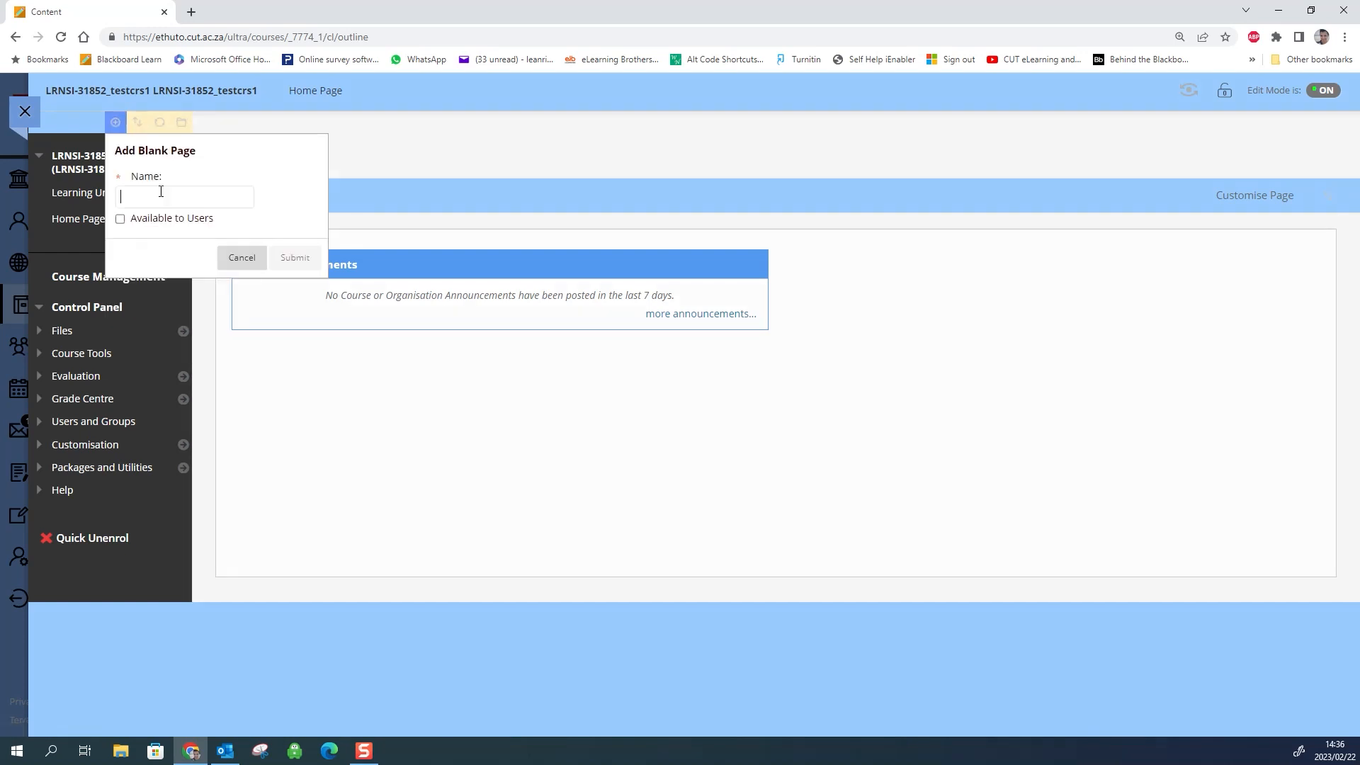
{"action": "type", "text": "Welcome"}
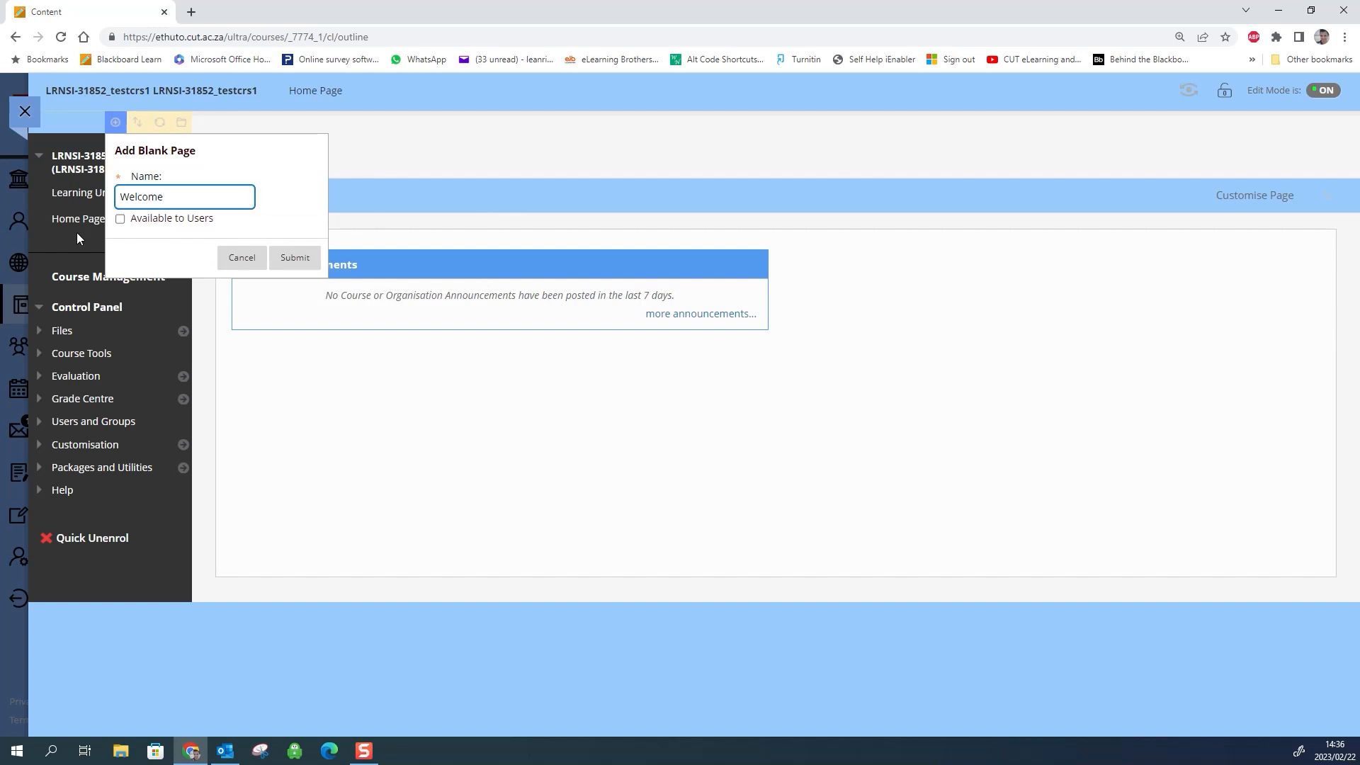
{"action": "left_click", "coordinate": [120, 219]}
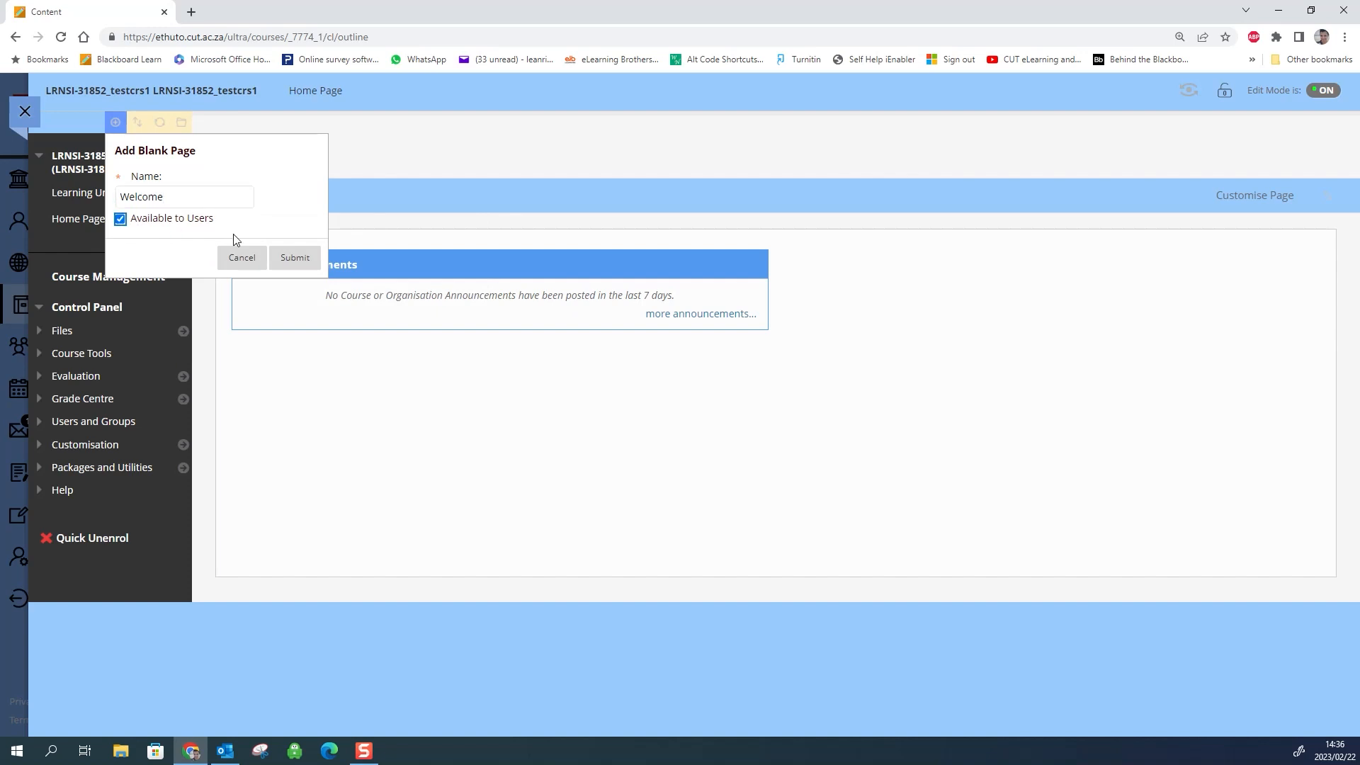
{"action": "left_click", "coordinate": [295, 258]}
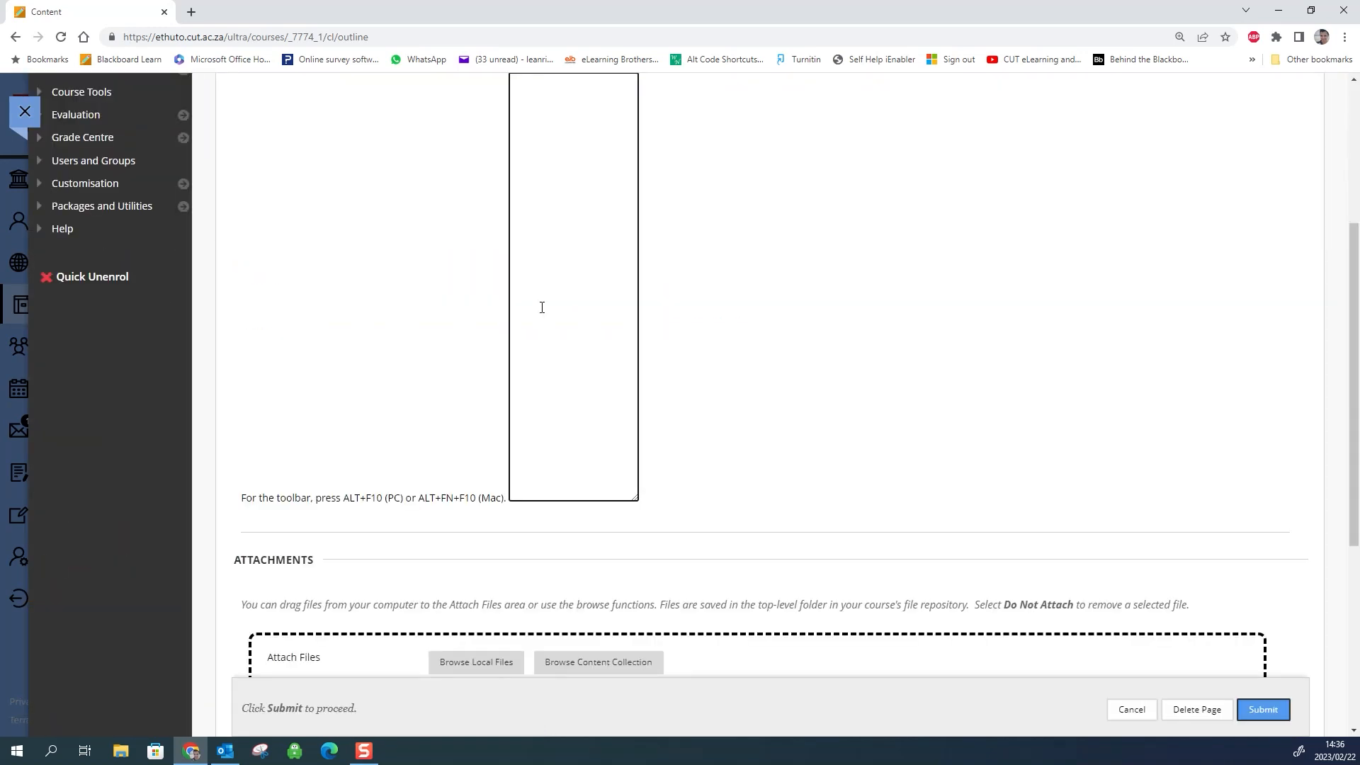
- Write "Welcome to your first lesson!" as the Welcome page's content and format the text as 14pt in purple
{"action": "left_click_drag", "start_coordinate": [1356, 386], "coordinate": [1358, 267]}
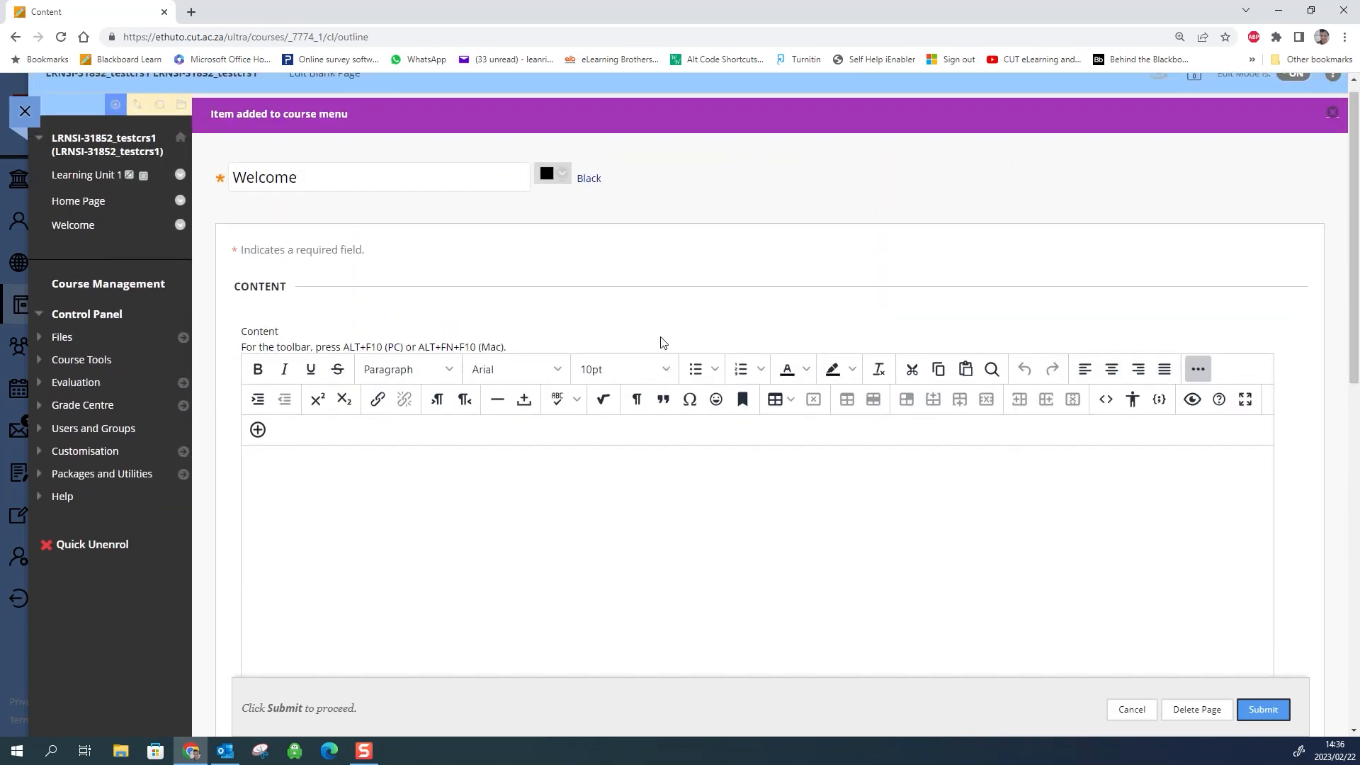
{"action": "left_click", "coordinate": [337, 493]}
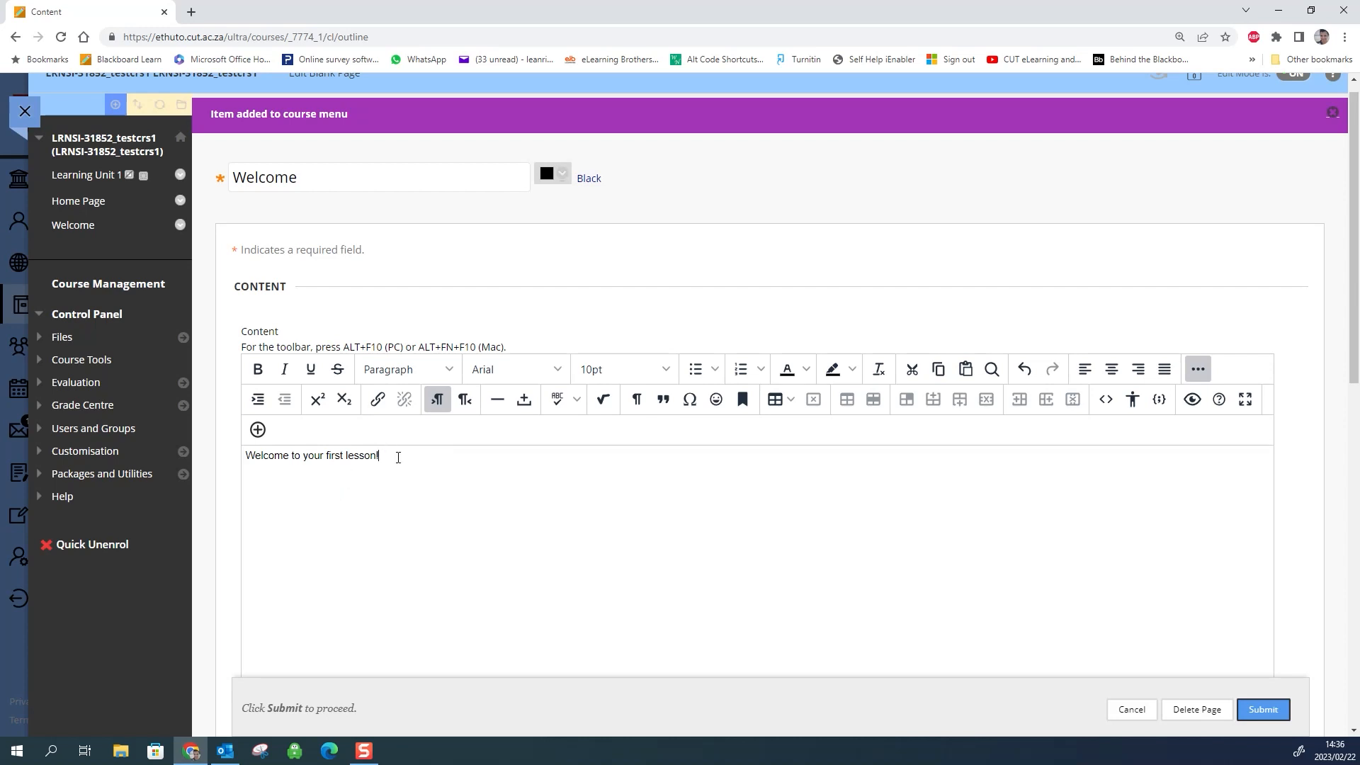
{"action": "left_click_drag", "start_coordinate": [398, 456], "coordinate": [204, 448]}
{"action": "left_click", "coordinate": [644, 367]}
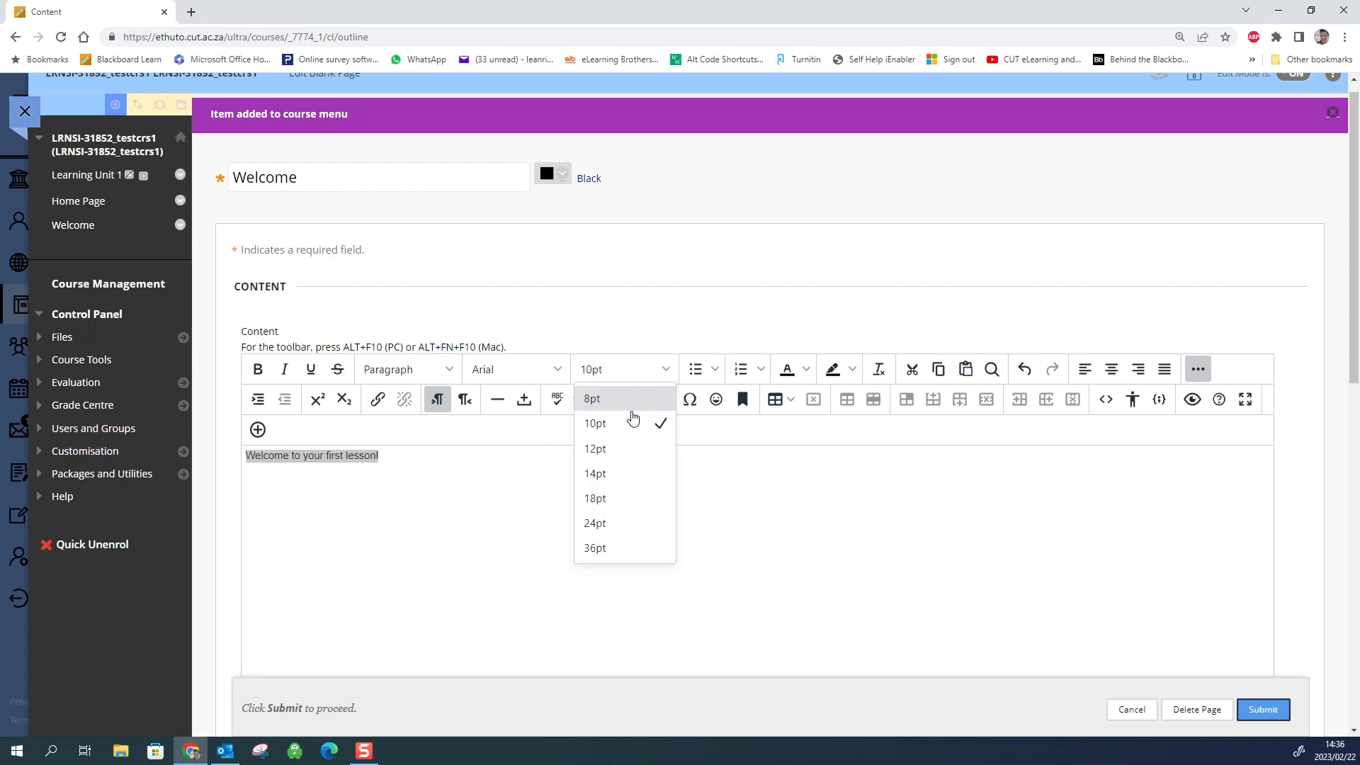
{"action": "left_click", "coordinate": [620, 482]}
{"action": "left_click", "coordinate": [807, 370]}
{"action": "left_click", "coordinate": [857, 448]}
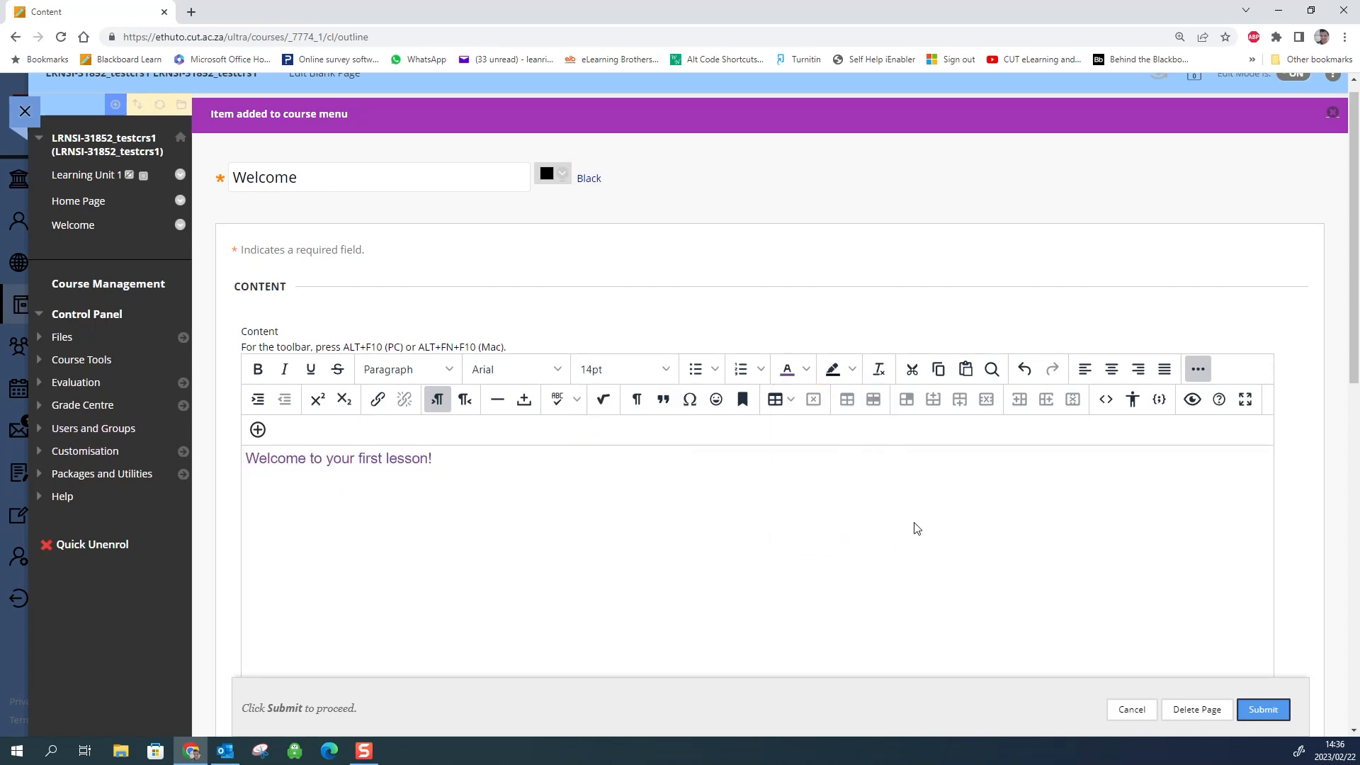
- Submit the edited Welcome page
{"action": "left_click", "coordinate": [1263, 709]}
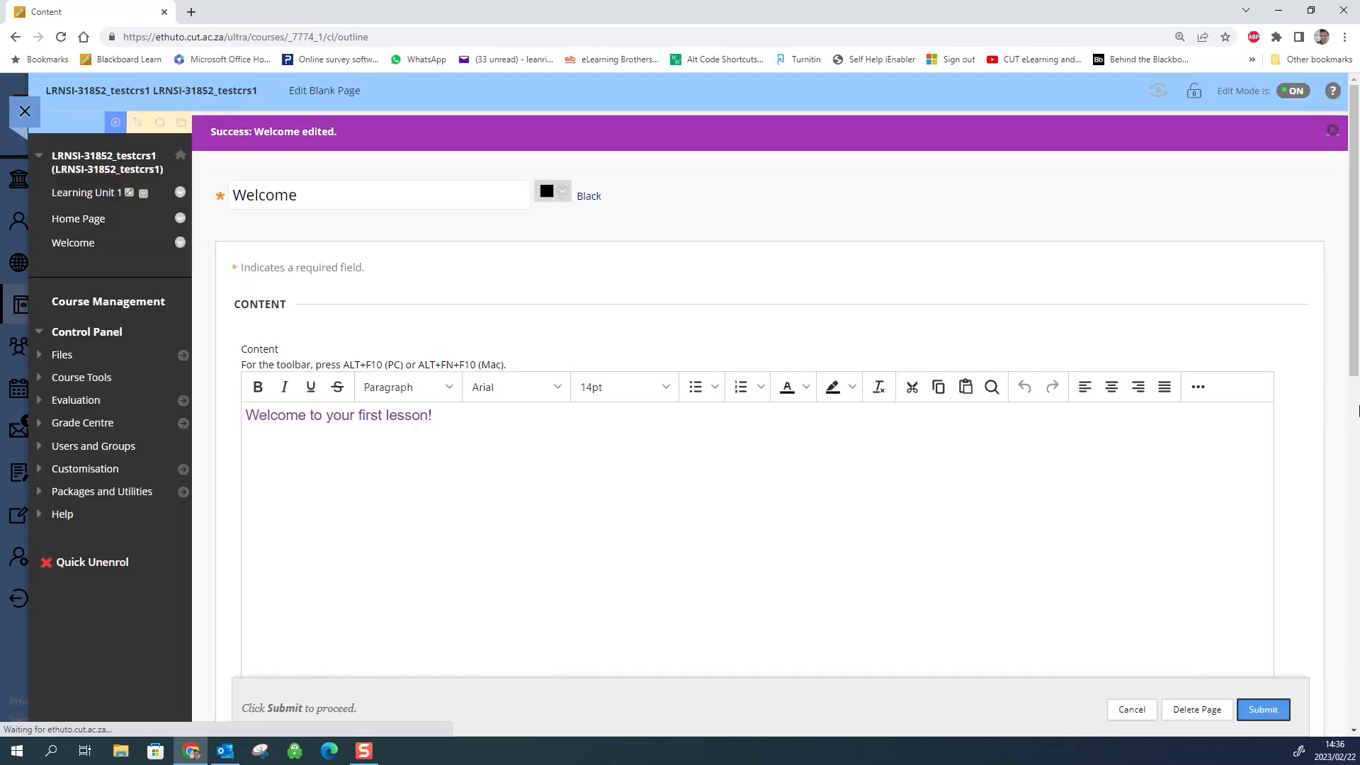
{"action": "left_click_drag", "start_coordinate": [1356, 284], "coordinate": [1356, 507]}
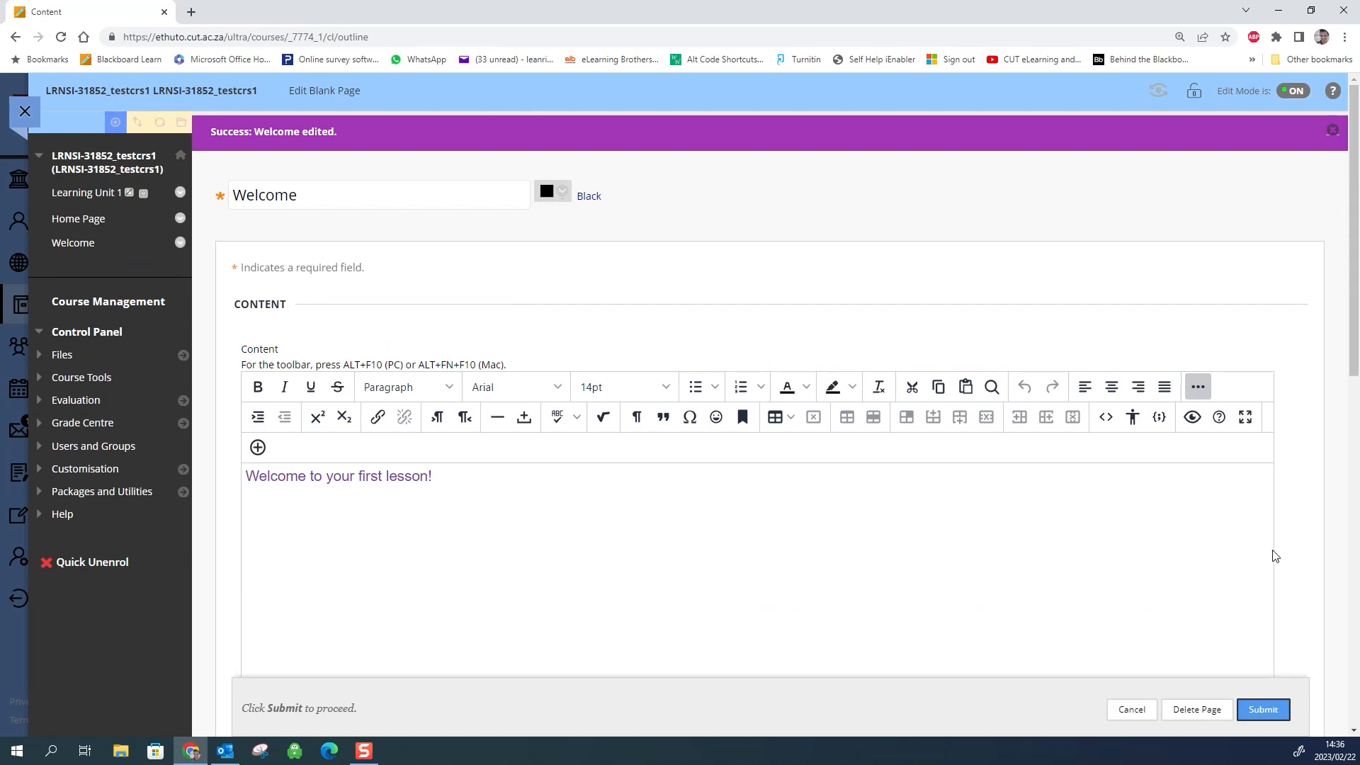
{"action": "left_click", "coordinate": [1272, 719]}
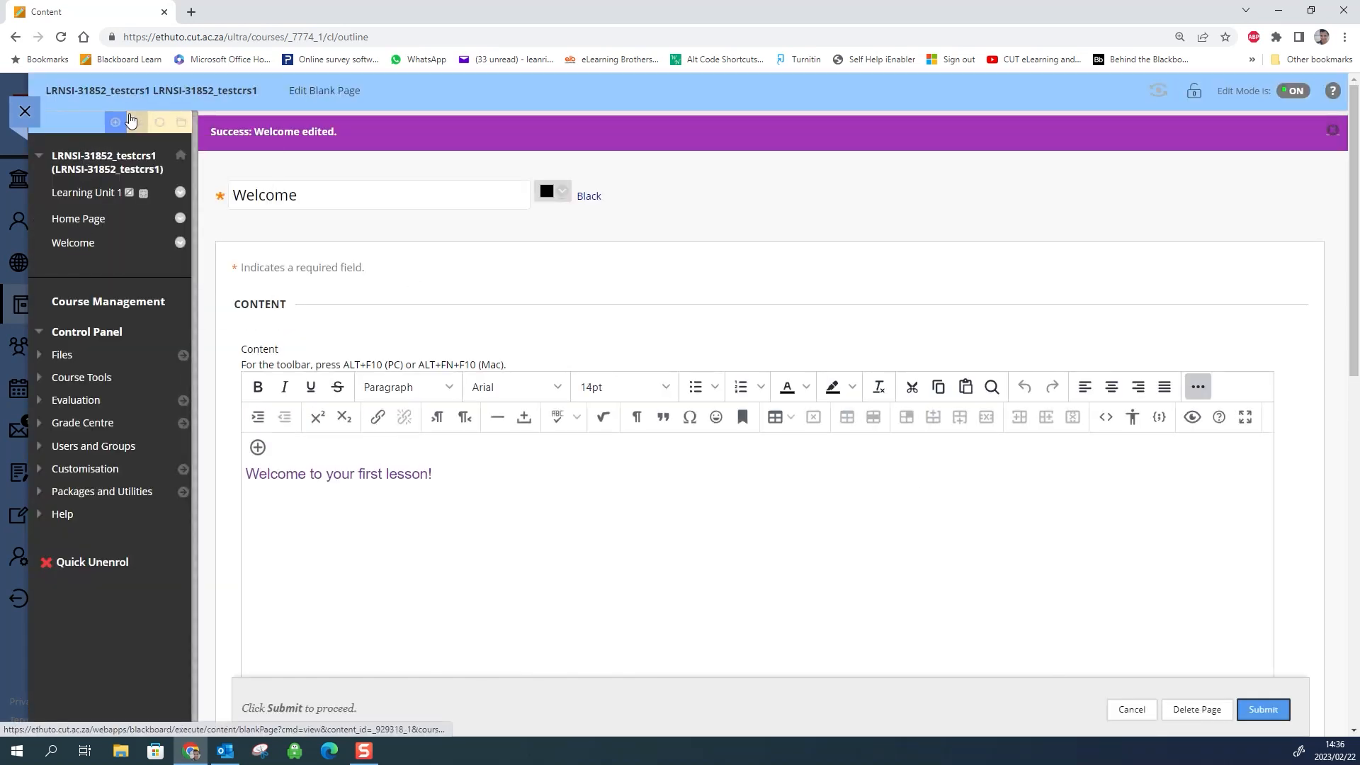
- Examine which tools are offered under Course Tools, and collapse the list again
{"action": "left_click", "coordinate": [115, 122]}
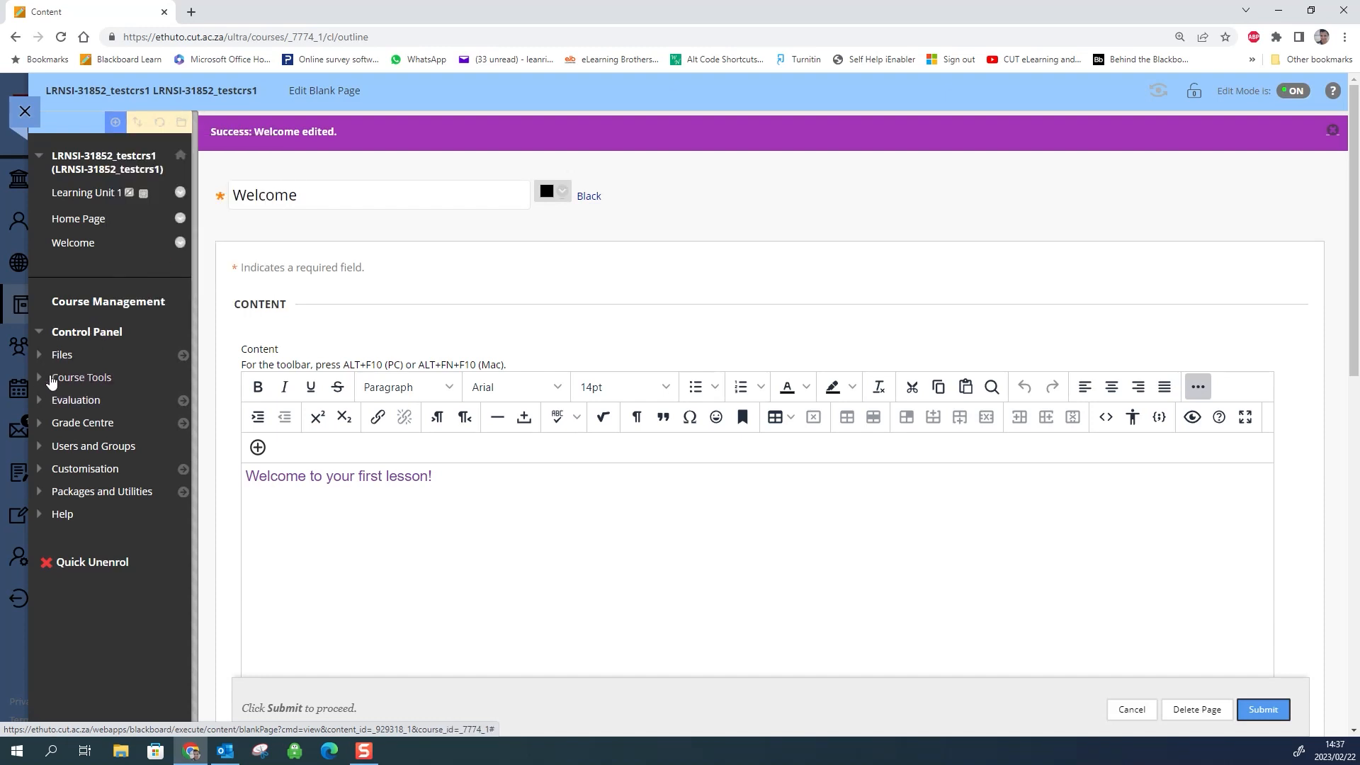
{"action": "left_click", "coordinate": [64, 381]}
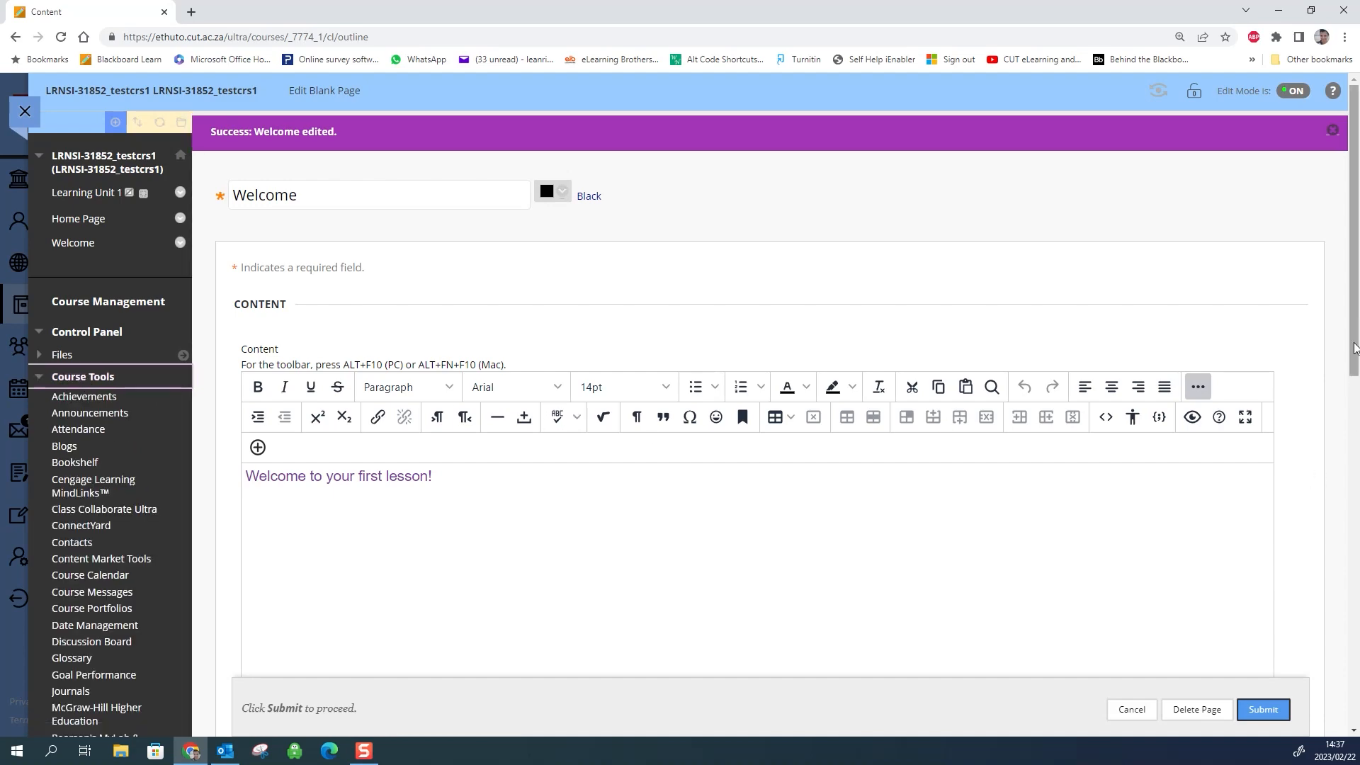
{"action": "left_click_drag", "start_coordinate": [1355, 301], "coordinate": [1356, 389]}
{"action": "scroll", "coordinate": [1355, 389], "scroll_direction": "down", "scroll_amount": 1}
{"action": "scroll", "coordinate": [312, 287], "scroll_direction": "up", "scroll_amount": 4}
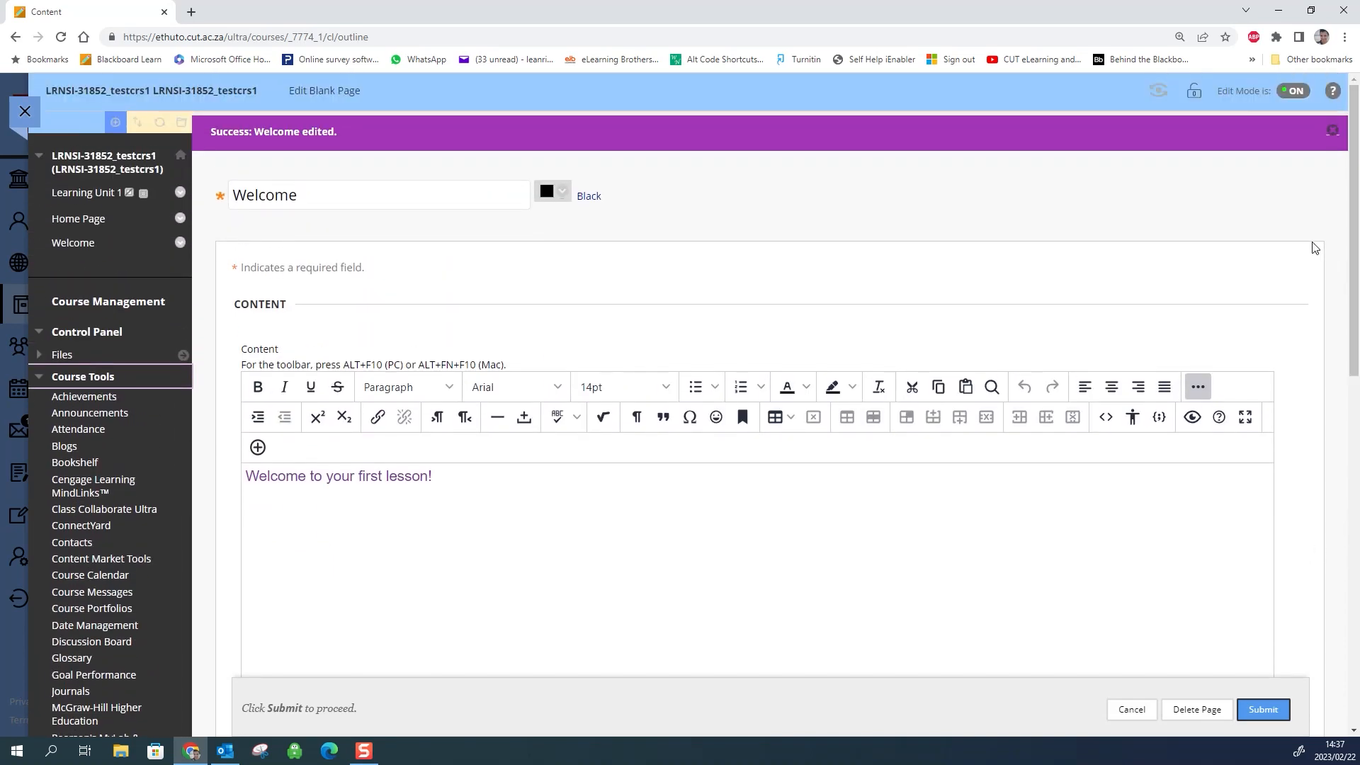
{"action": "left_click", "coordinate": [71, 378]}
- Add a tool link named "Discussions" of type Discussion Board to the course menu and make it available to users
{"action": "left_click", "coordinate": [115, 122]}
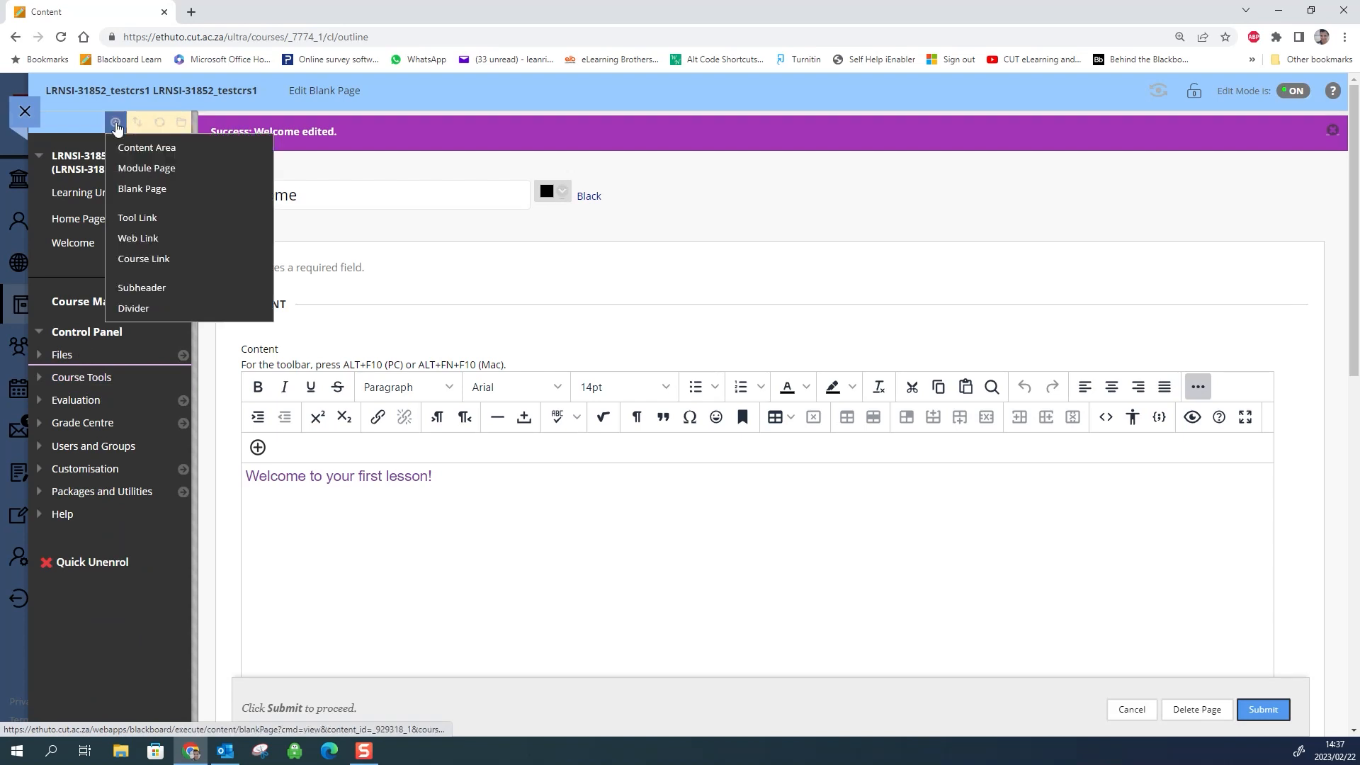
{"action": "left_click", "coordinate": [142, 219]}
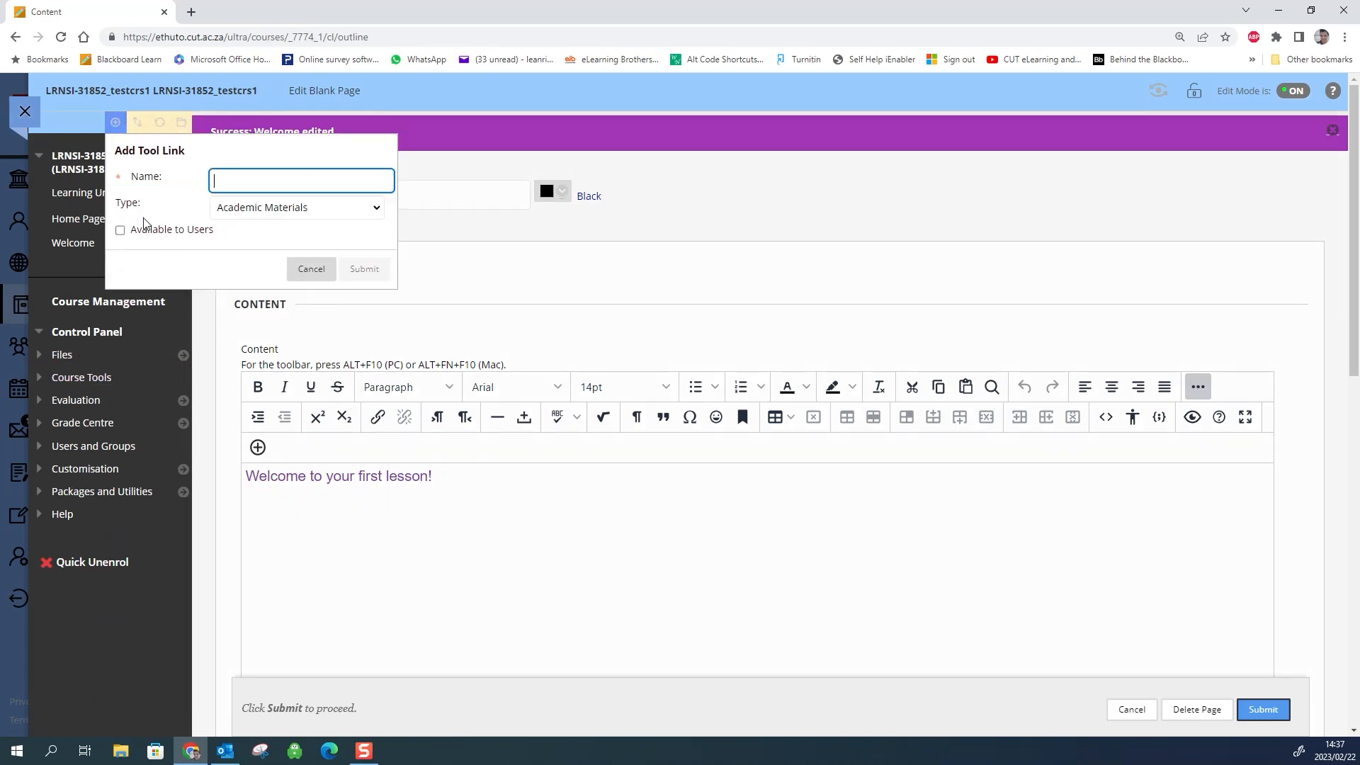
{"action": "left_click", "coordinate": [252, 210]}
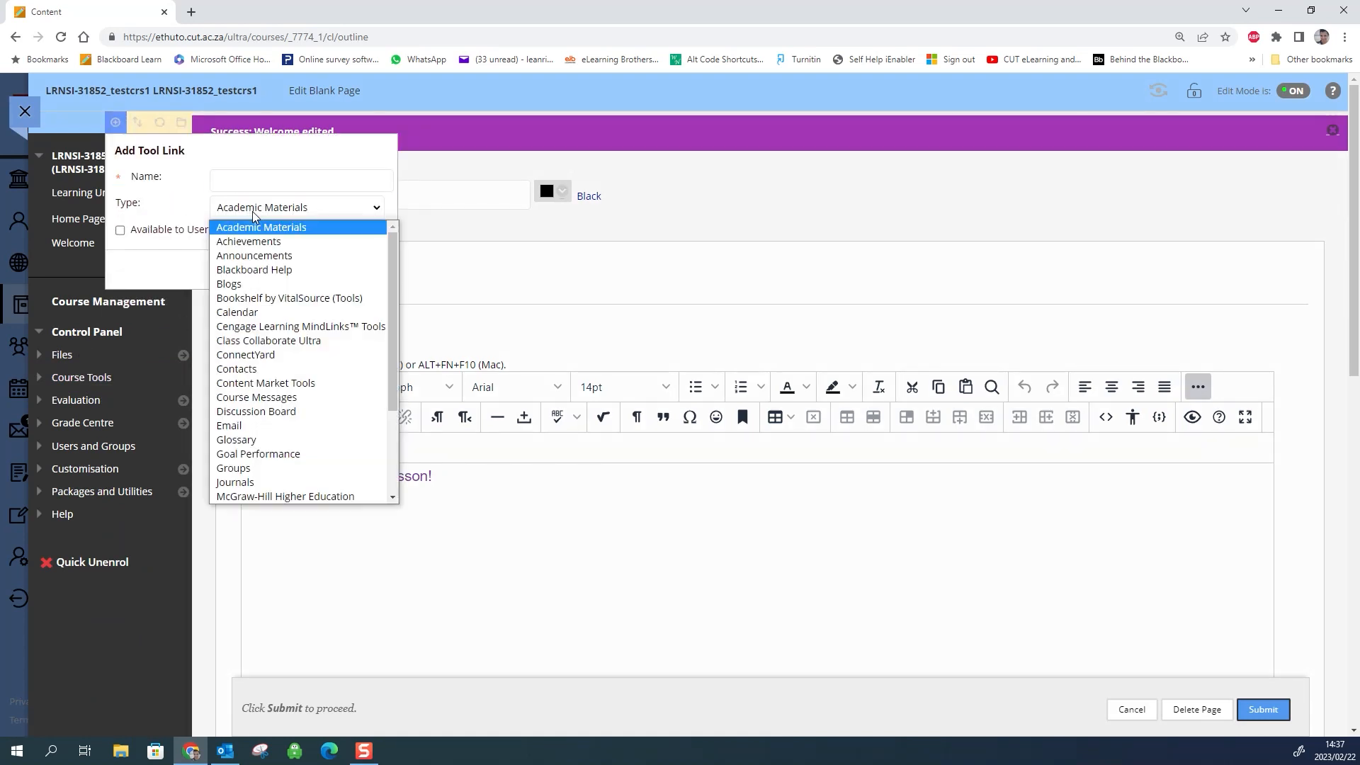
{"action": "mouse_move", "coordinate": [389, 251]}
{"action": "left_mouse_down"}
{"action": "mouse_move", "coordinate": [394, 376]}
{"action": "mouse_move", "coordinate": [389, 260]}
{"action": "left_mouse_up"}
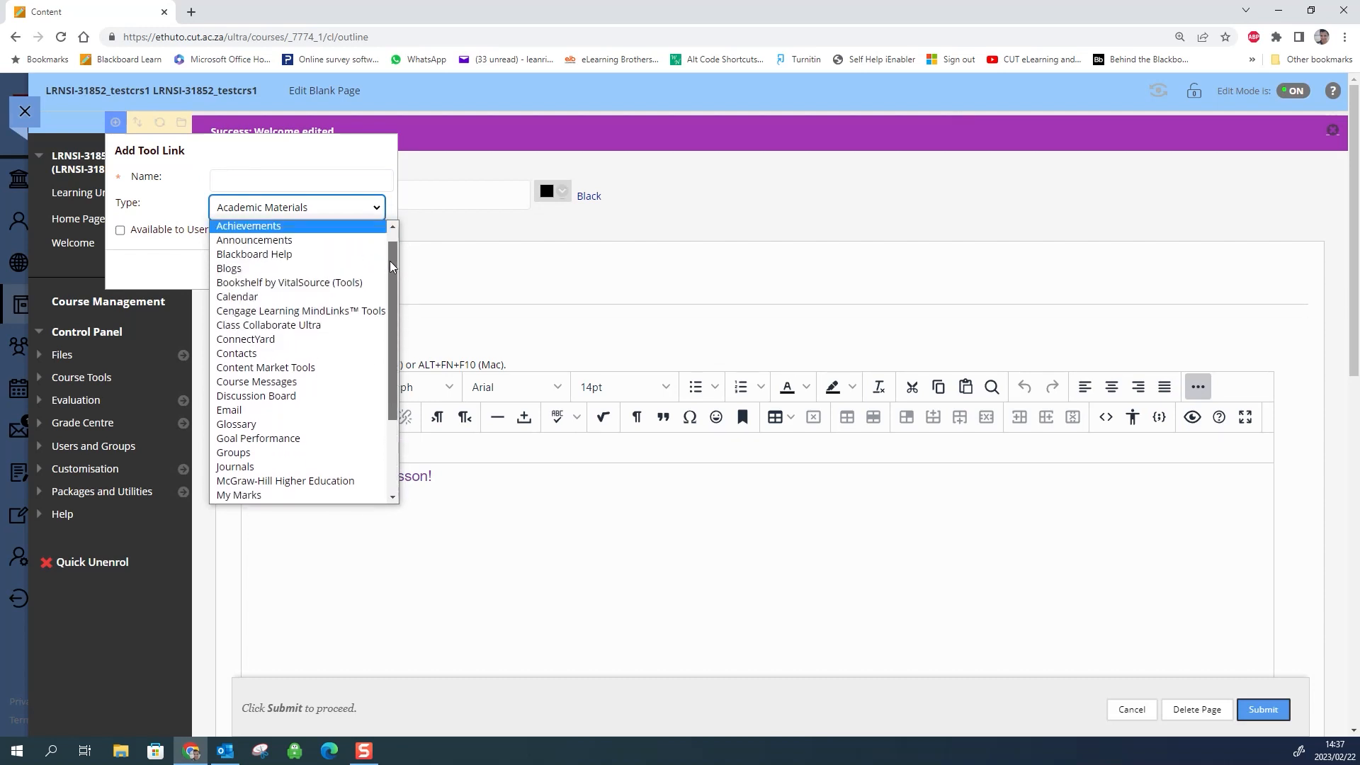
{"action": "left_click", "coordinate": [260, 411]}
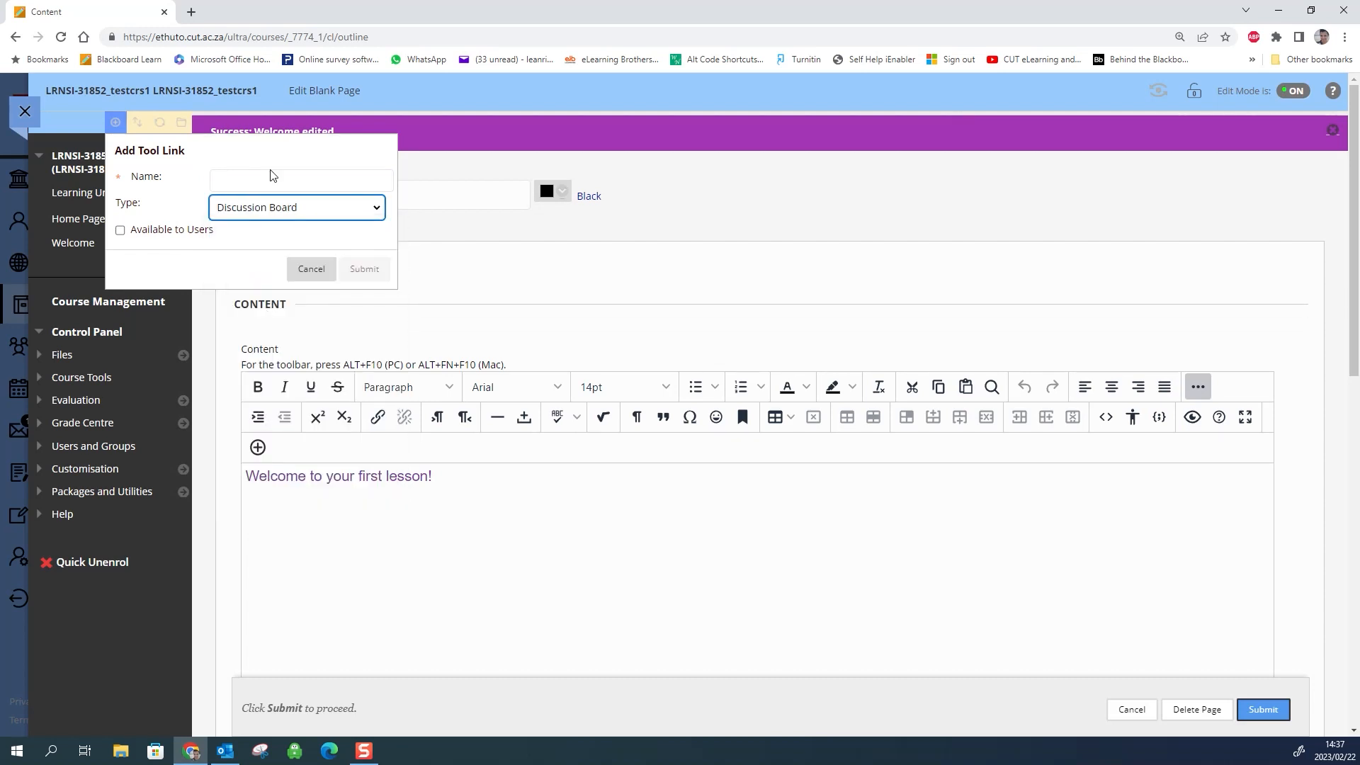
{"action": "left_click", "coordinate": [257, 184]}
{"action": "type", "text": "Disc"}
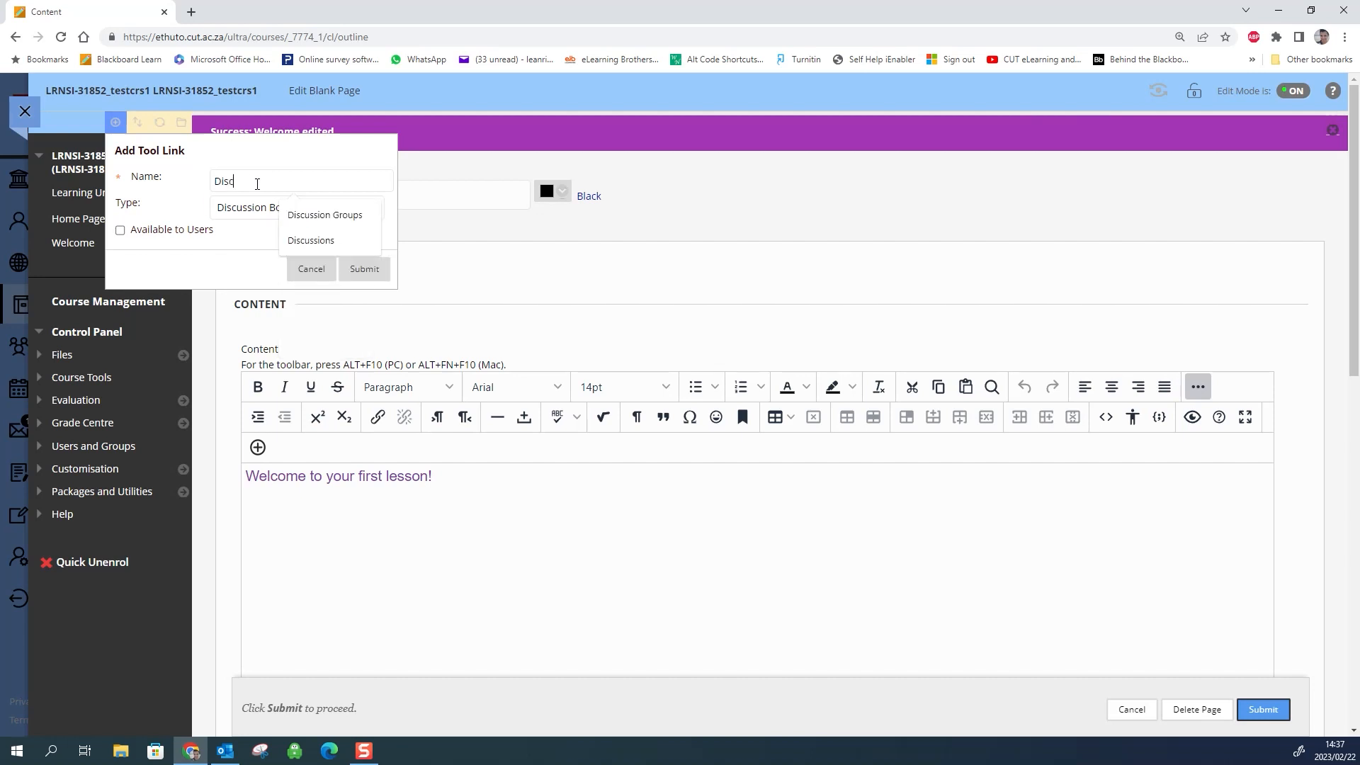
{"action": "type", "text": "ussions"}
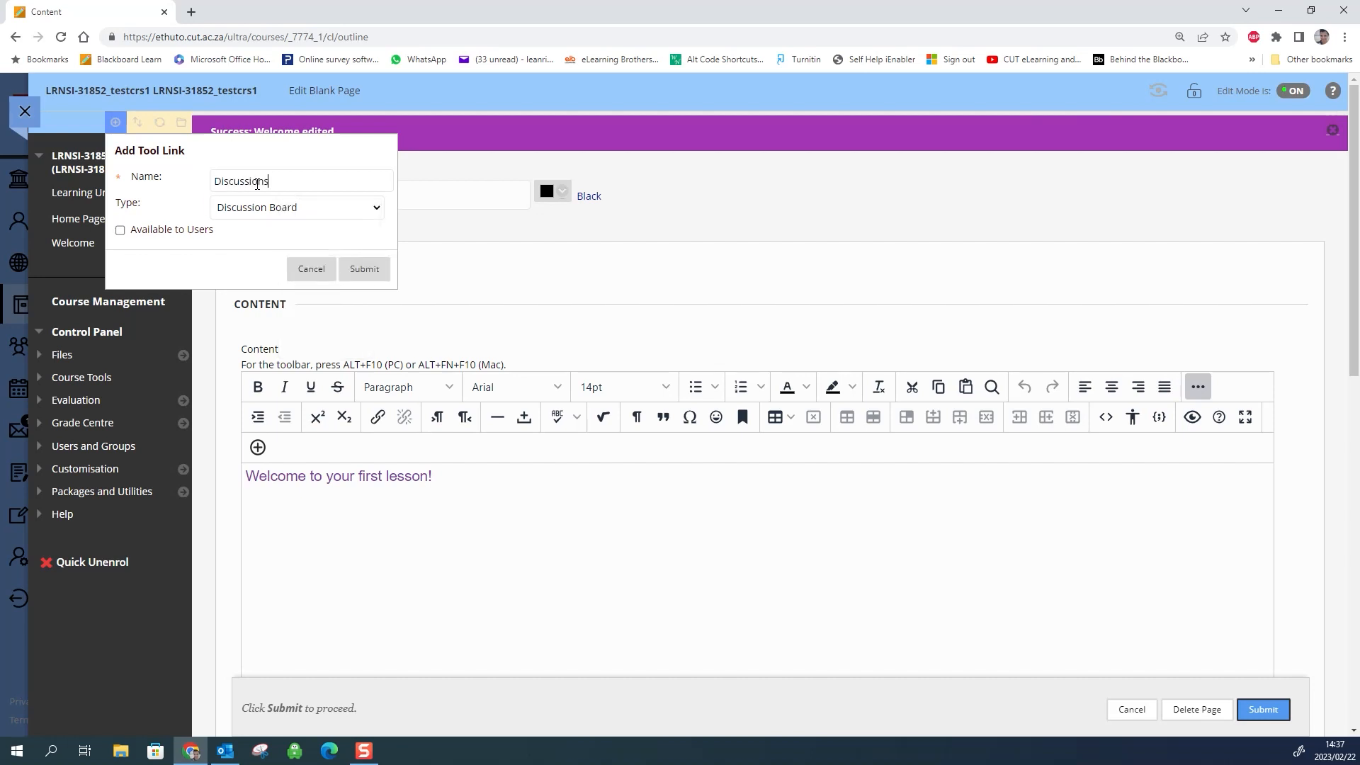
{"action": "left_click", "coordinate": [121, 231]}
{"action": "left_click", "coordinate": [358, 270]}
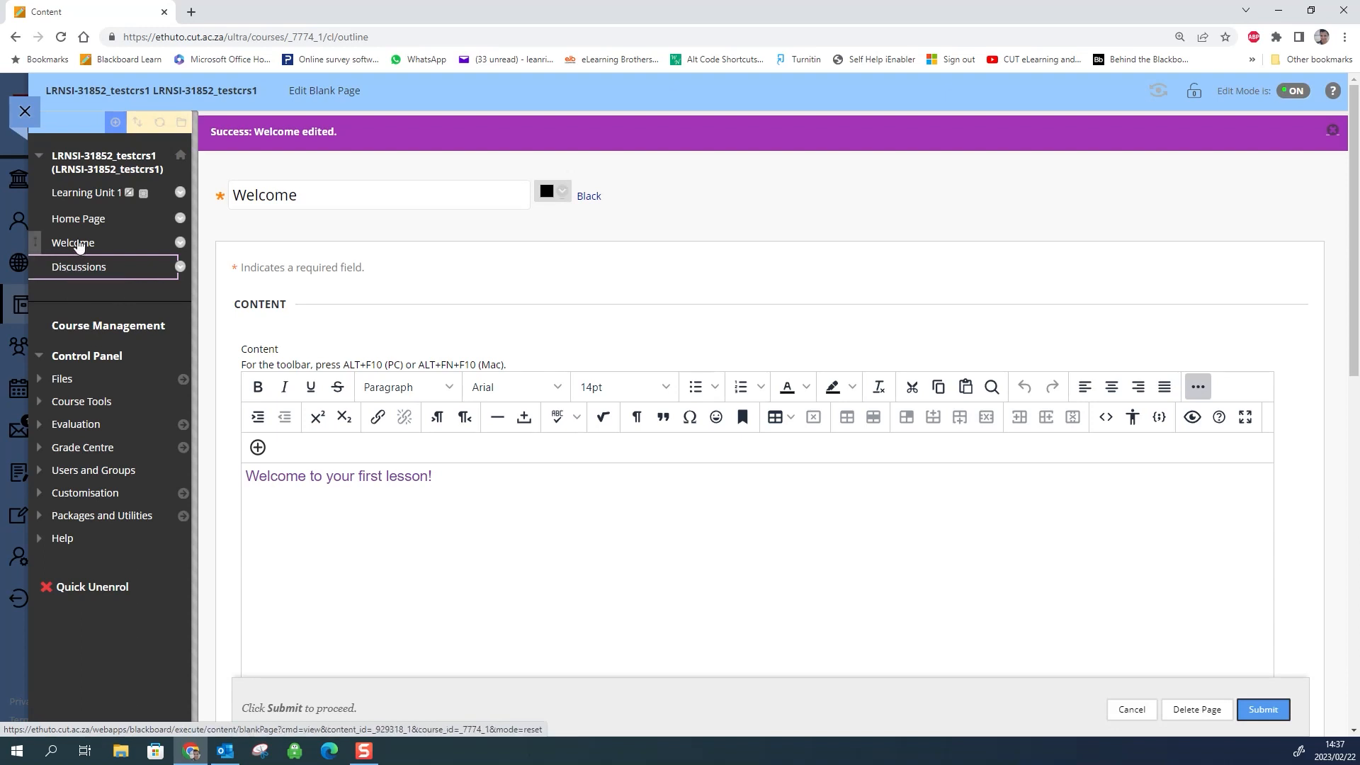
- Examine the Build Content and Assessments options in Learning Unit 1, and view the page behind the Discussions link
{"action": "left_click", "coordinate": [81, 201]}
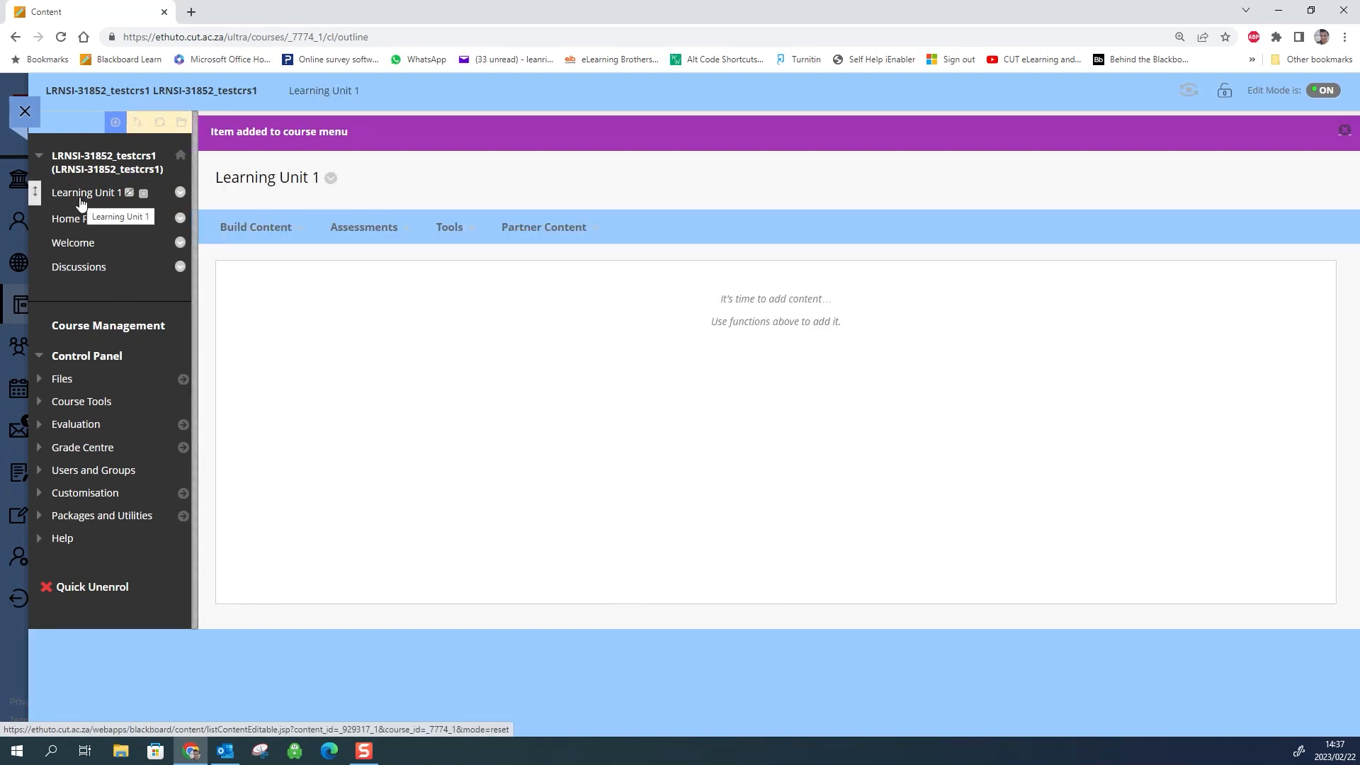
{"action": "left_click", "coordinate": [256, 227]}
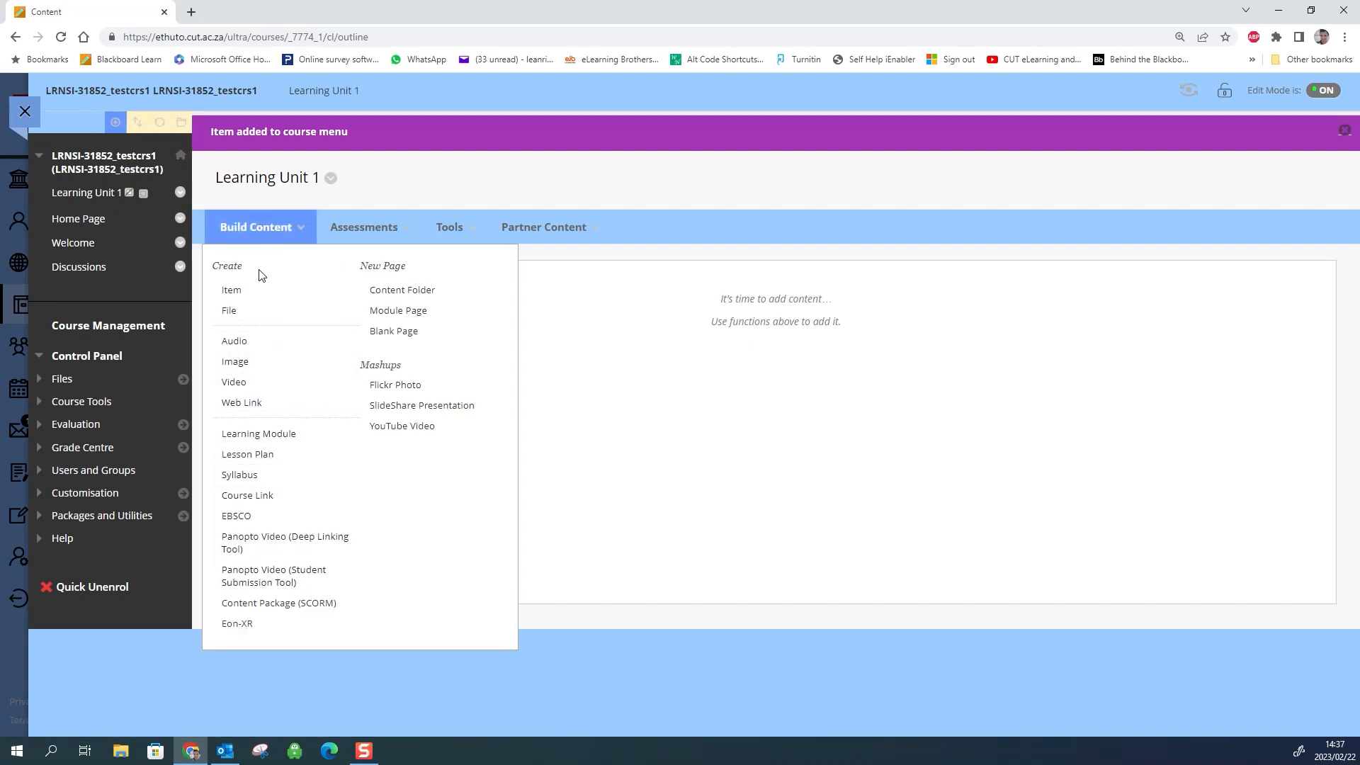
{"action": "left_click", "coordinate": [365, 227]}
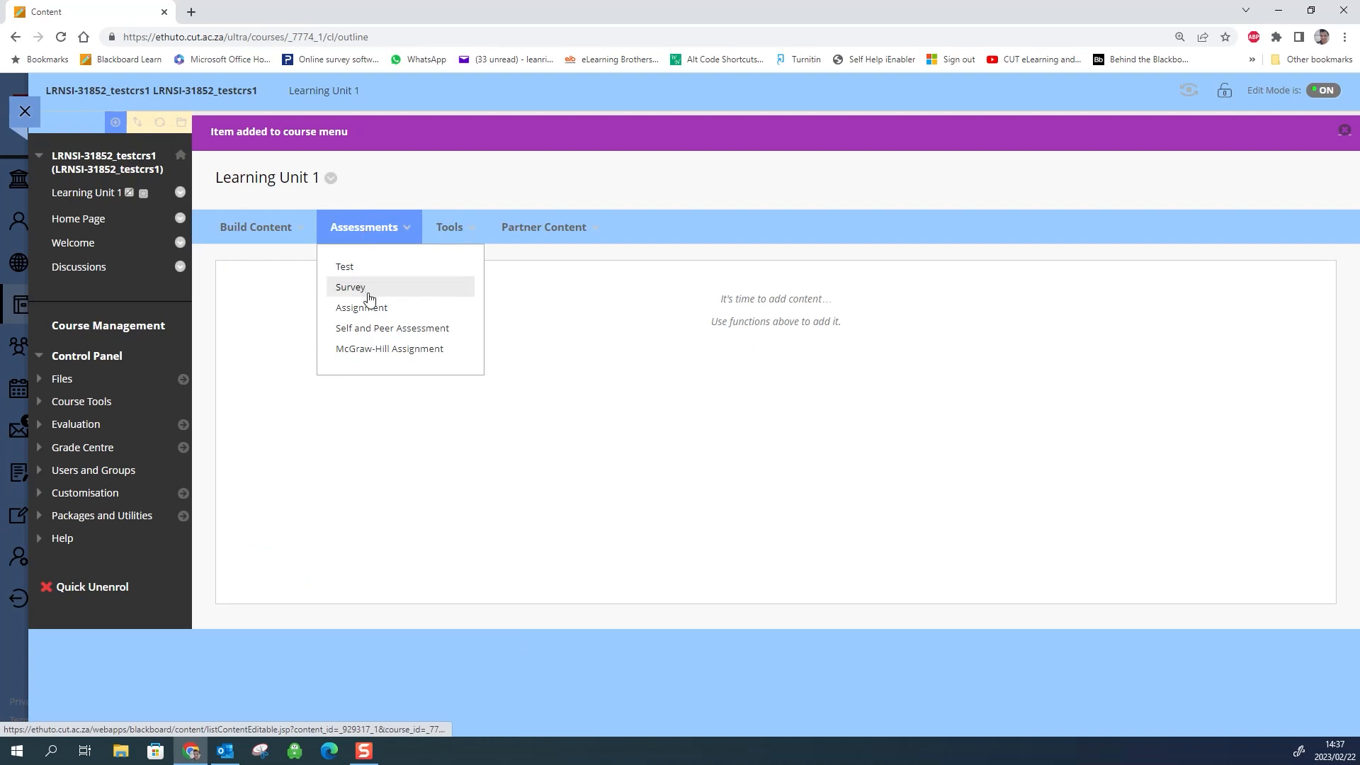
{"action": "left_click", "coordinate": [82, 275]}
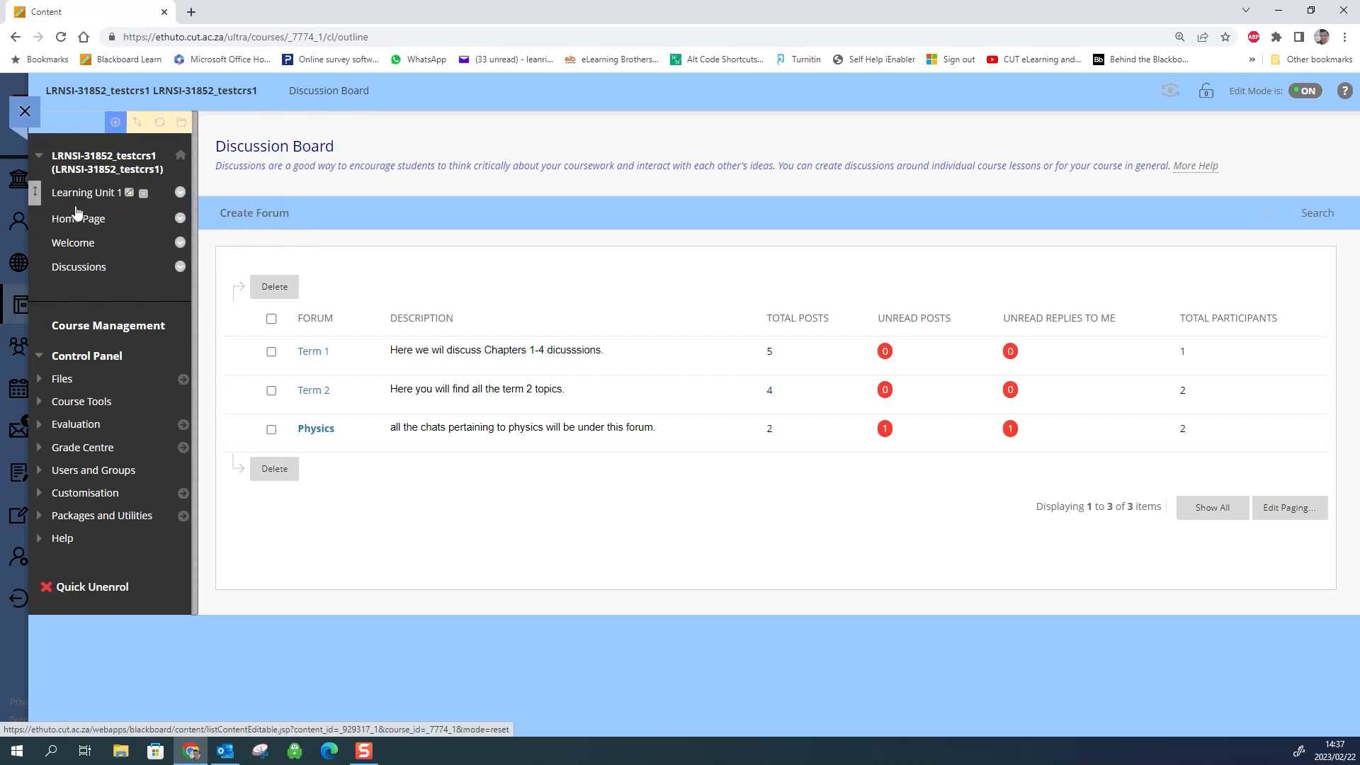
{"action": "left_click", "coordinate": [116, 121]}
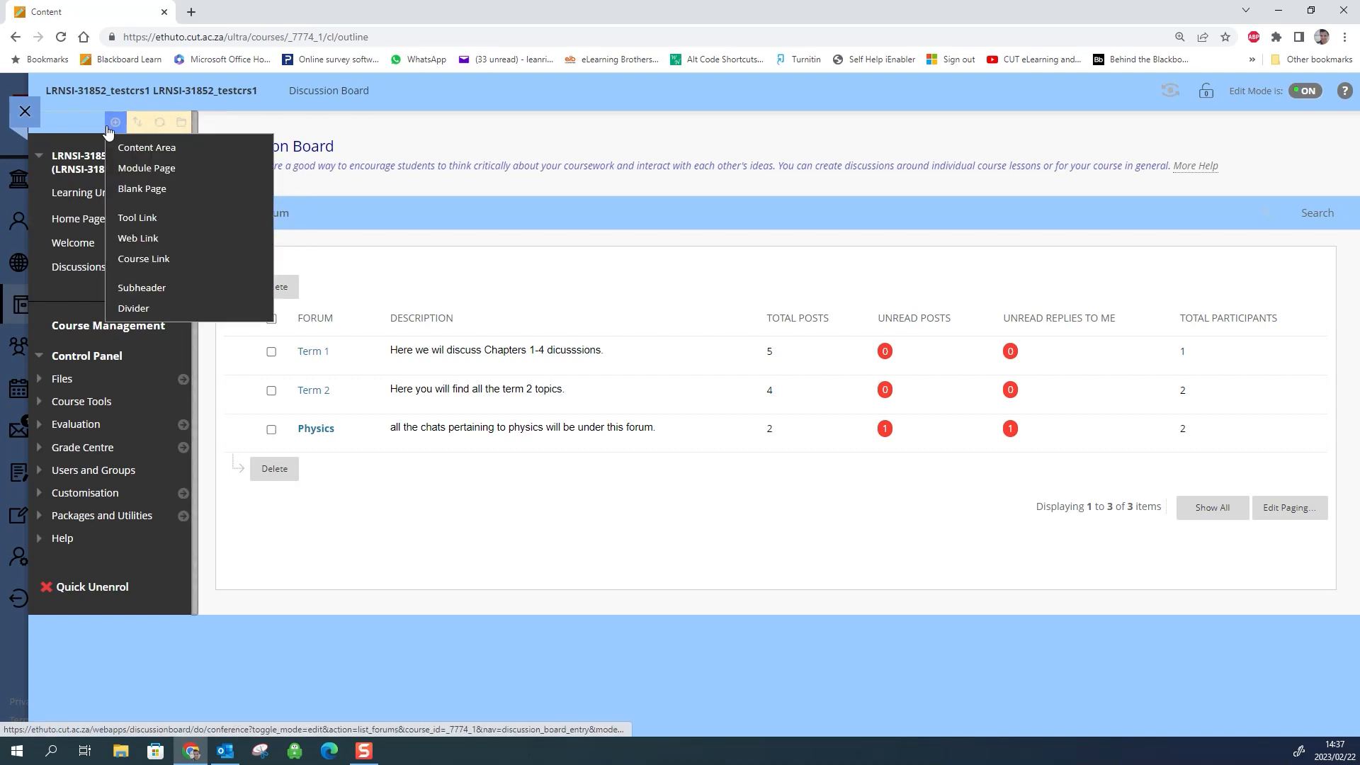
{"action": "left_click", "coordinate": [149, 241]}
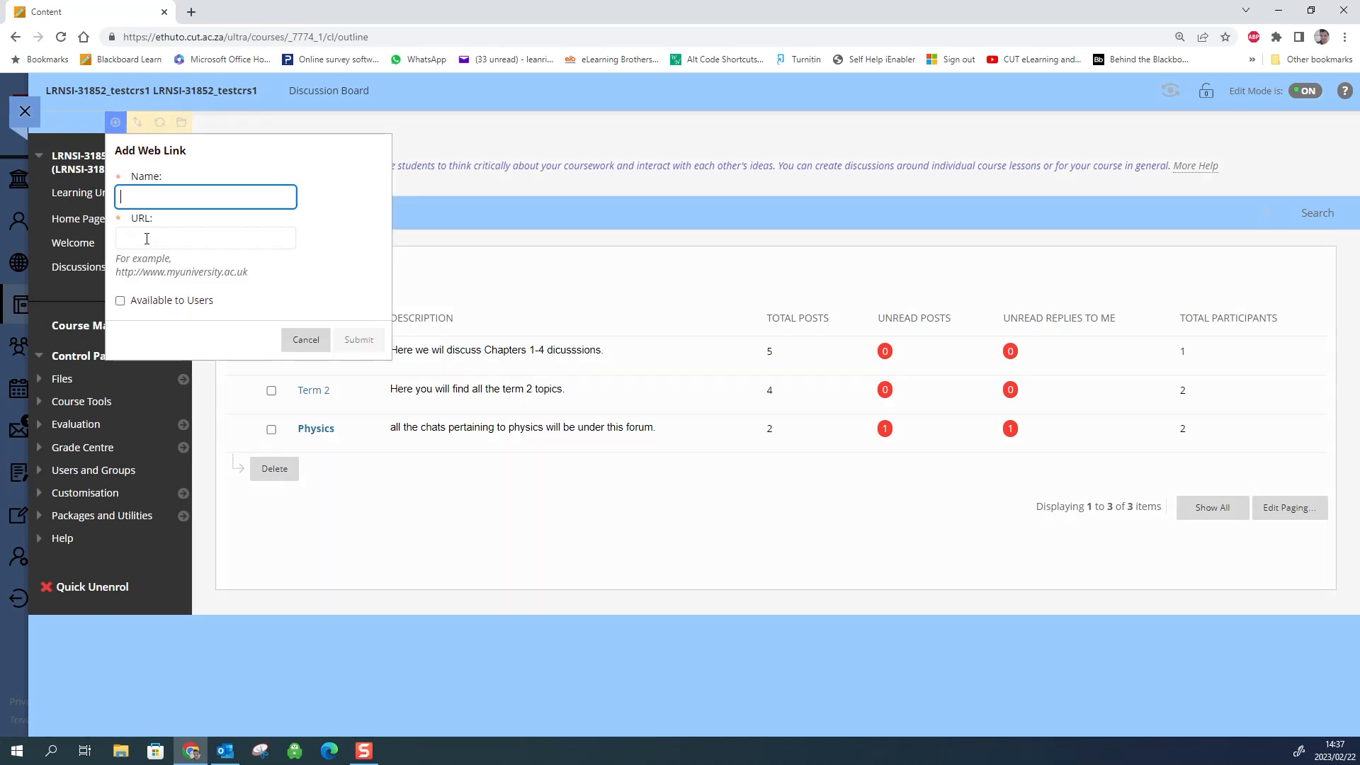
{"action": "type", "text": "CUT Website"}
{"action": "left_click", "coordinate": [141, 240]}
{"action": "type", "text": "www.cut.ac.za"}
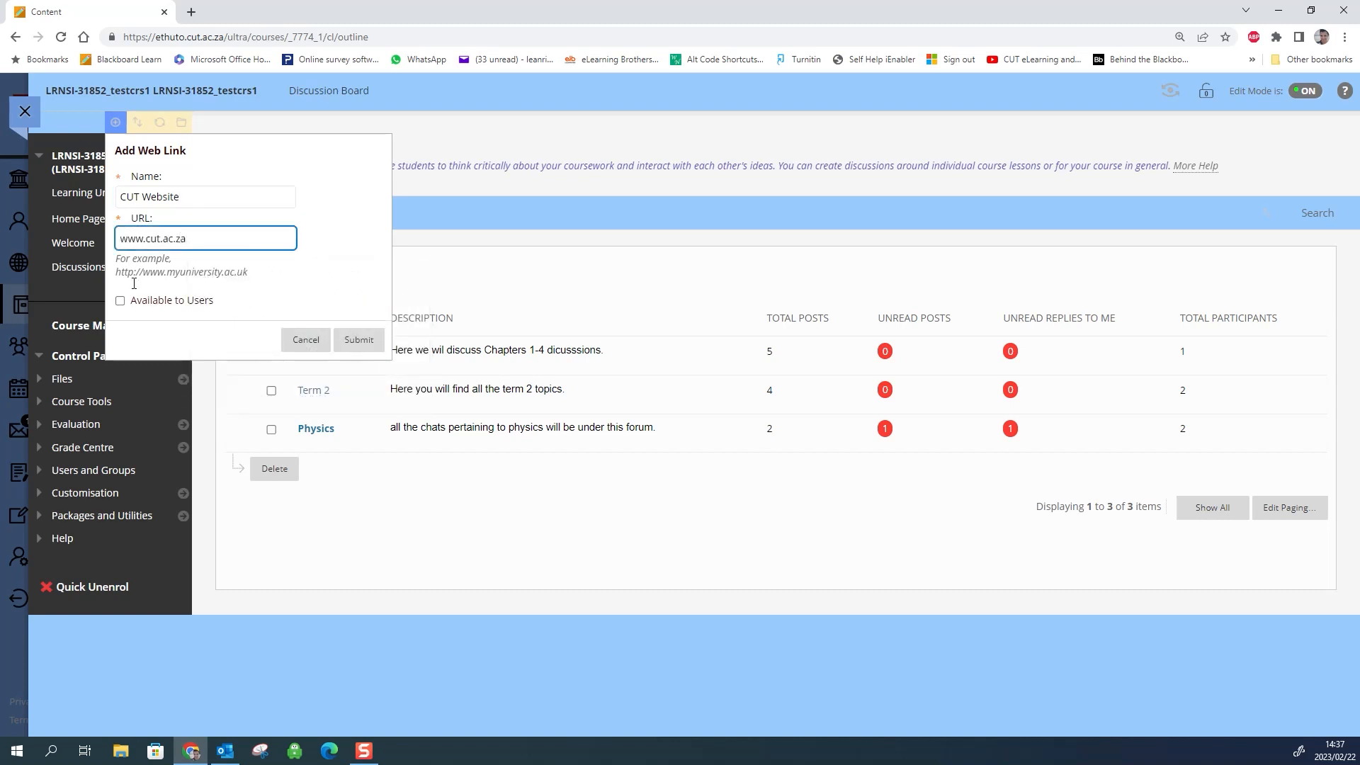
{"action": "left_click", "coordinate": [120, 300]}
{"action": "left_click", "coordinate": [358, 340]}
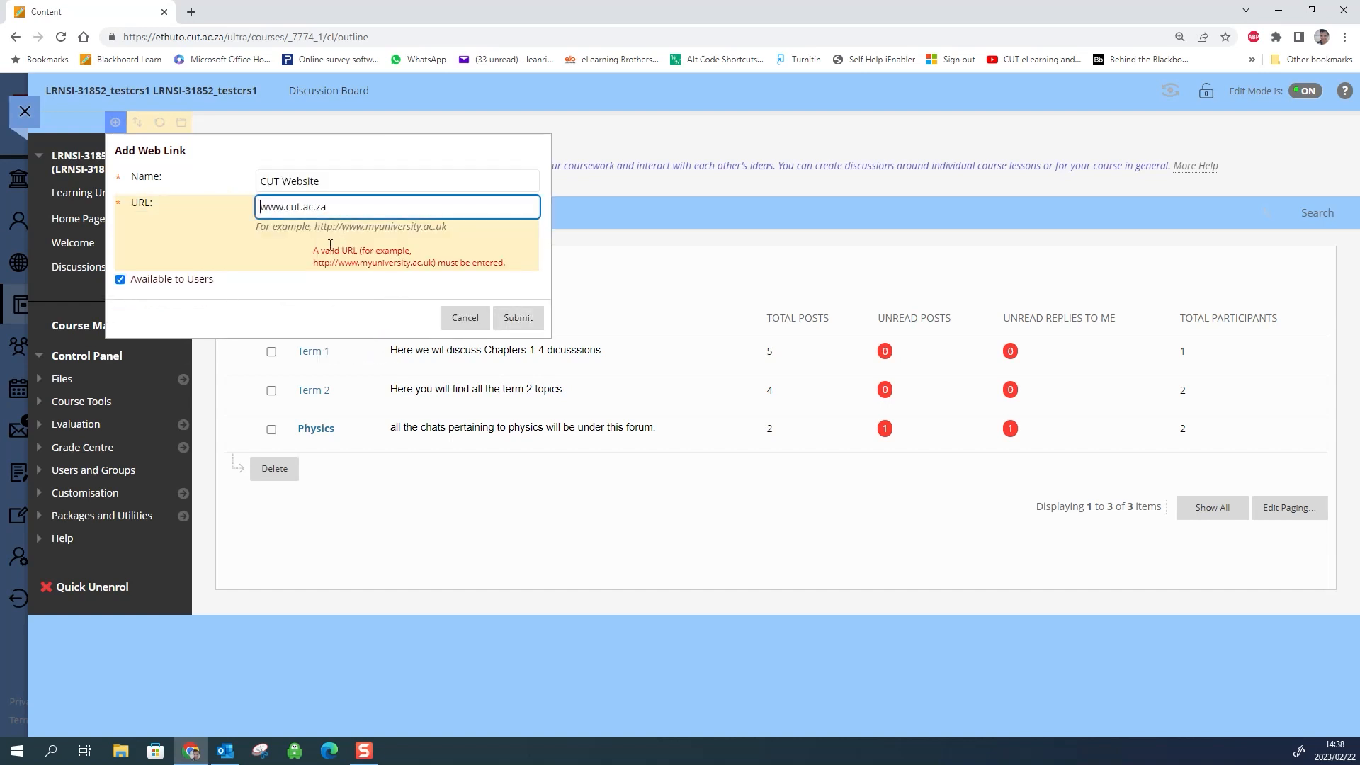
{"action": "type", "text": "https://"}
{"action": "left_click", "coordinate": [518, 317]}
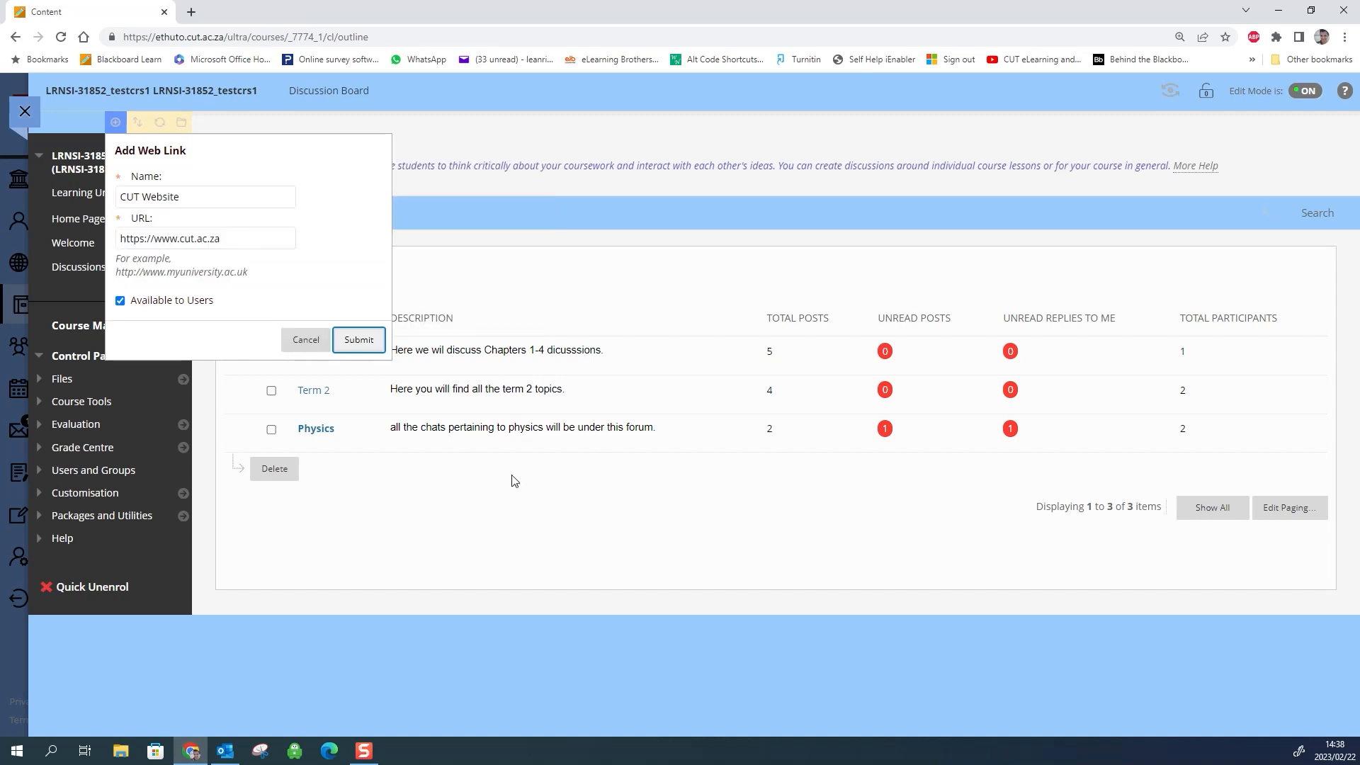
{"action": "left_click", "coordinate": [358, 340]}
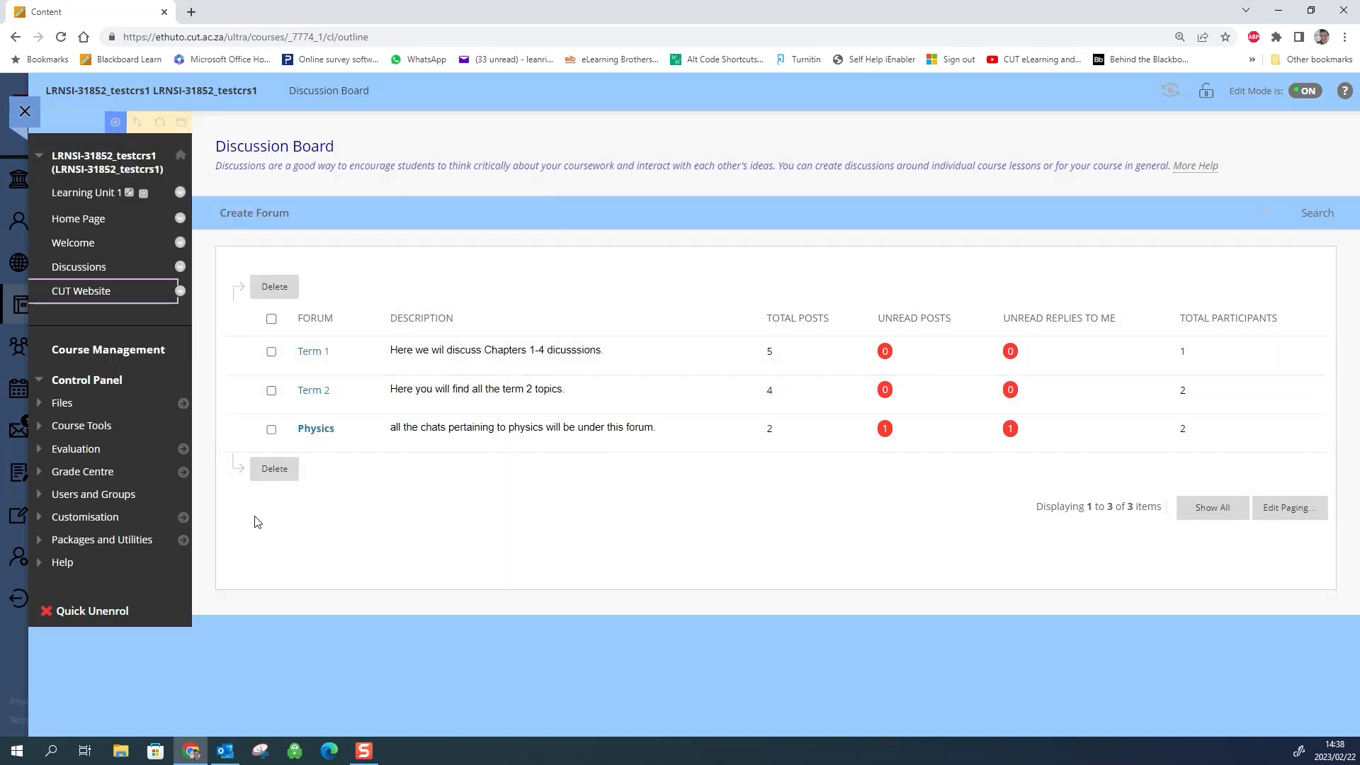
- View the page behind the CUT Website link and return to the Discussion Board
{"action": "left_click", "coordinate": [98, 292]}
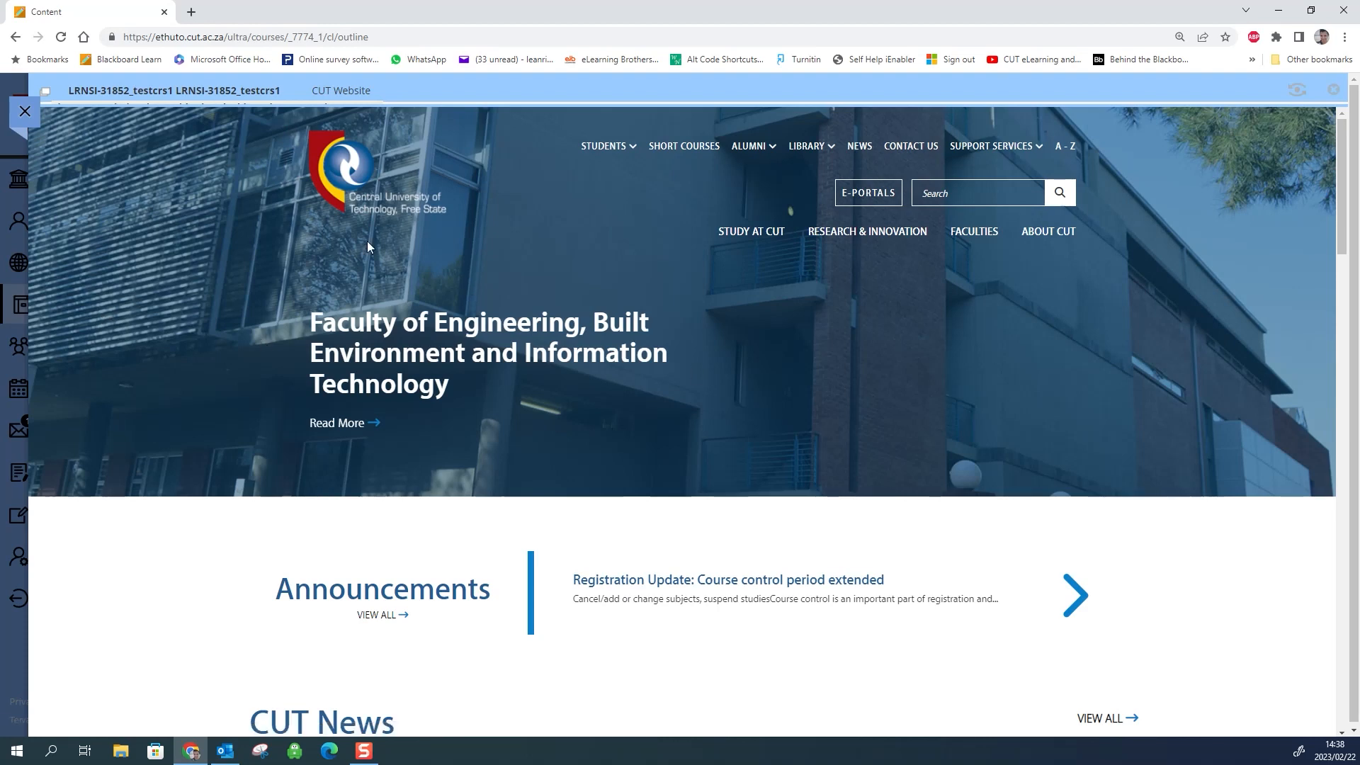
{"action": "right_click", "coordinate": [367, 240]}
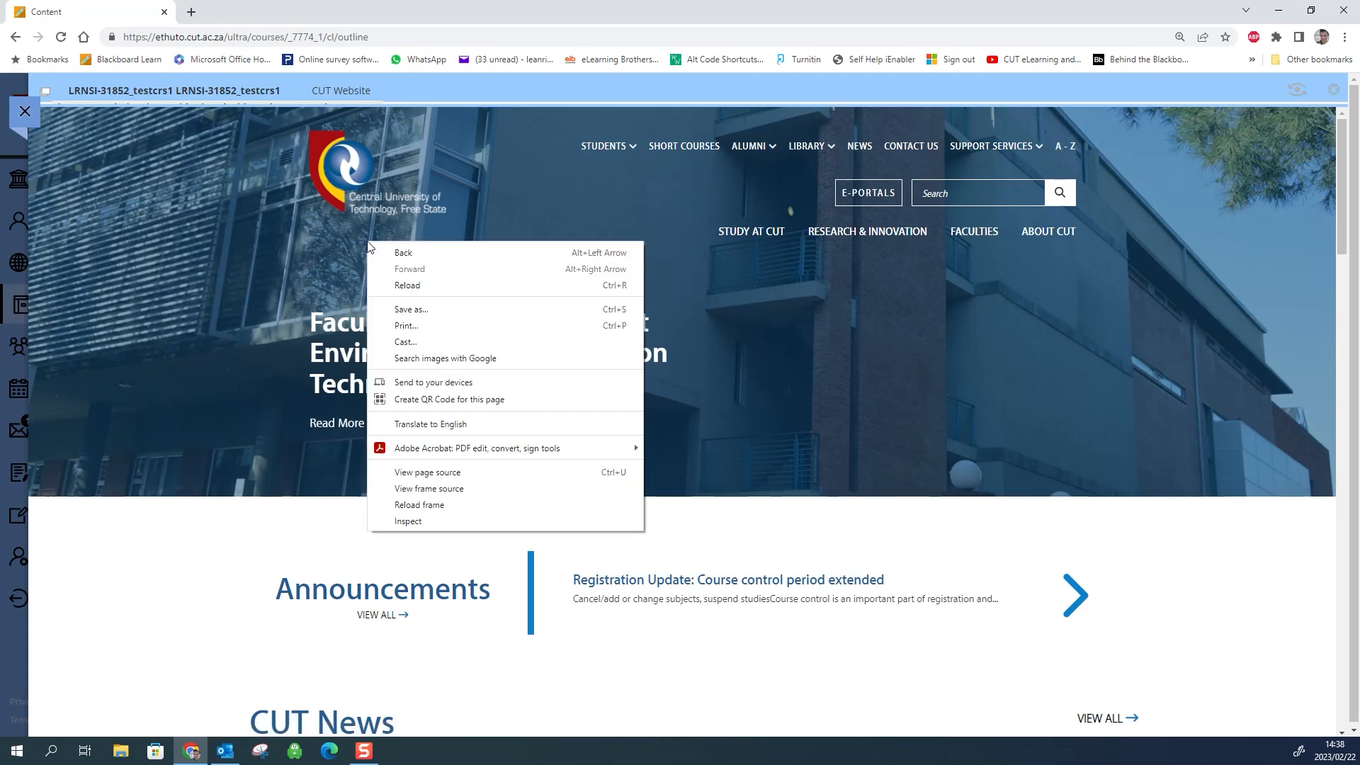
{"action": "left_click", "coordinate": [16, 39]}
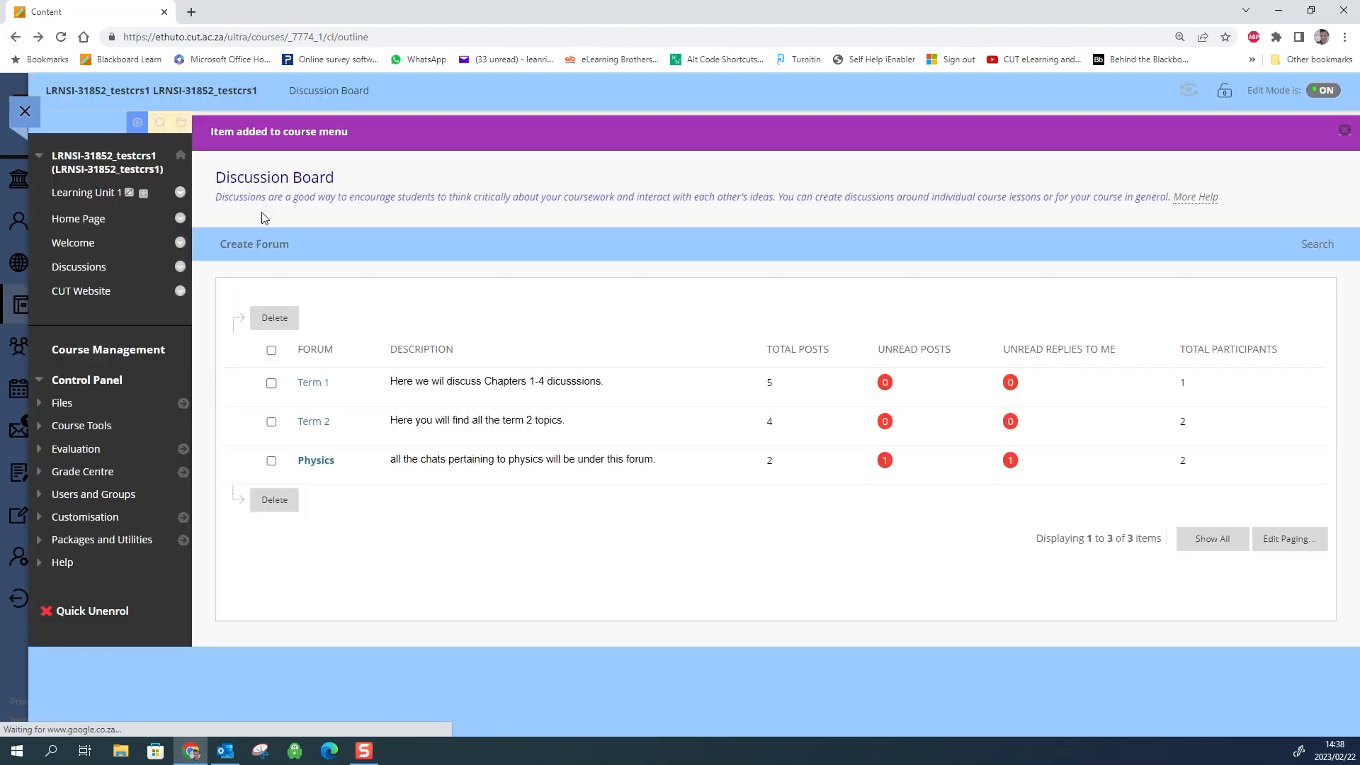
- Add a course link named "Term 1" to the Term 1 discussion forum, available to users, and open the linked forum
{"action": "left_click", "coordinate": [112, 123]}
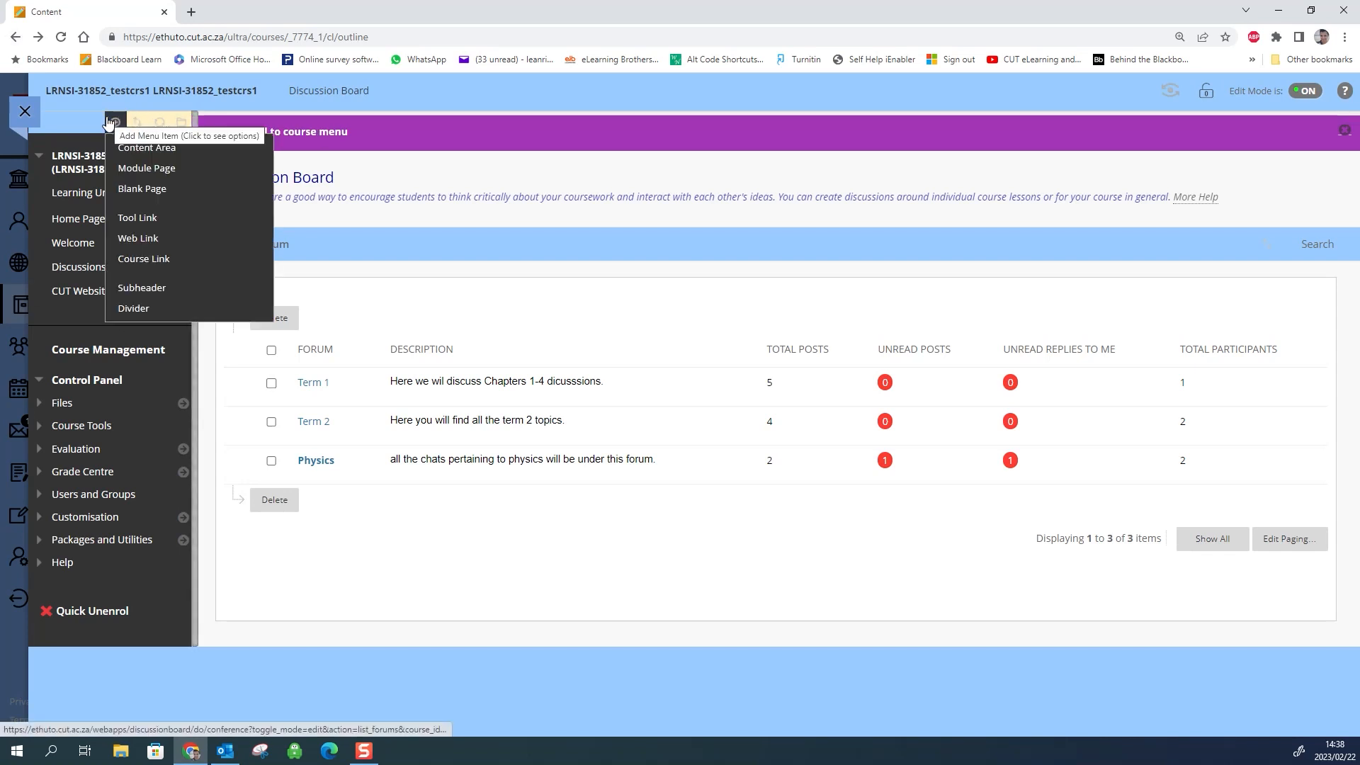
{"action": "left_click", "coordinate": [144, 260]}
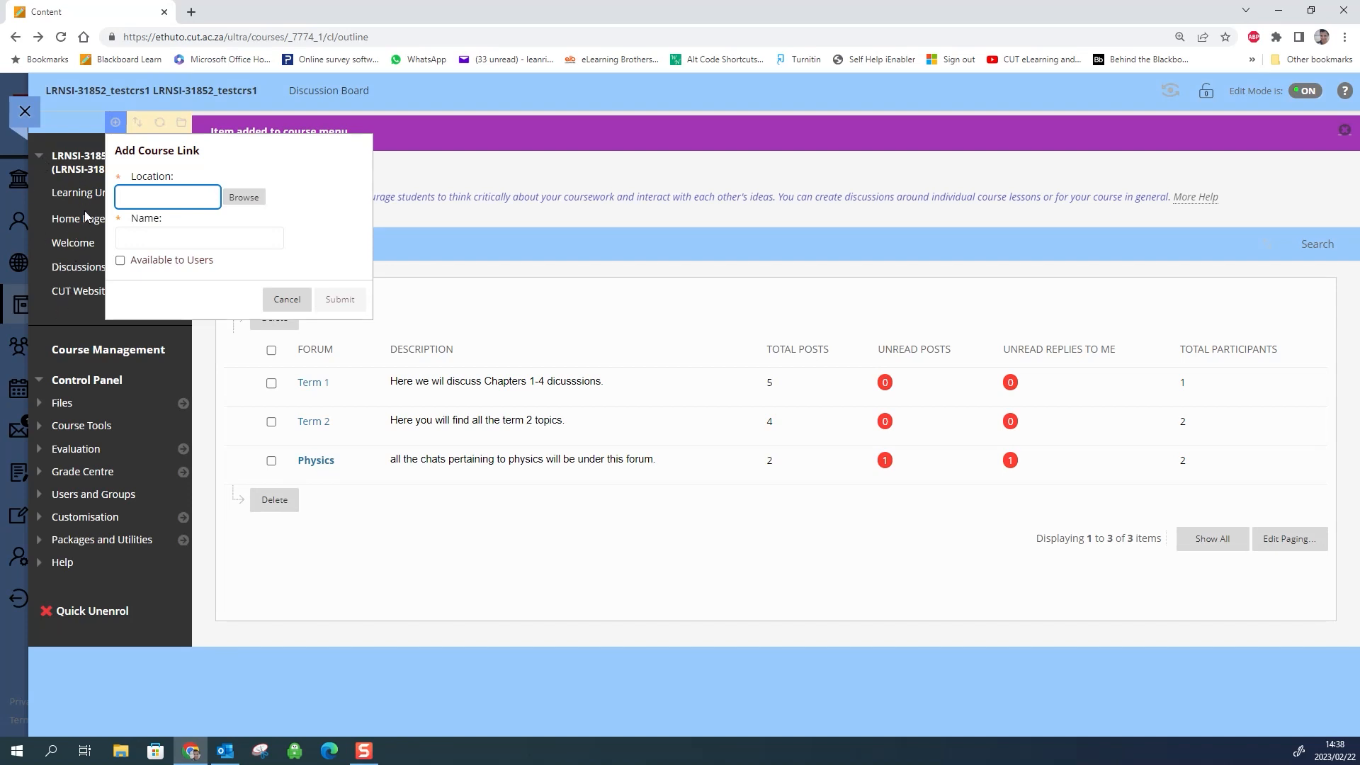
{"action": "left_click", "coordinate": [244, 197]}
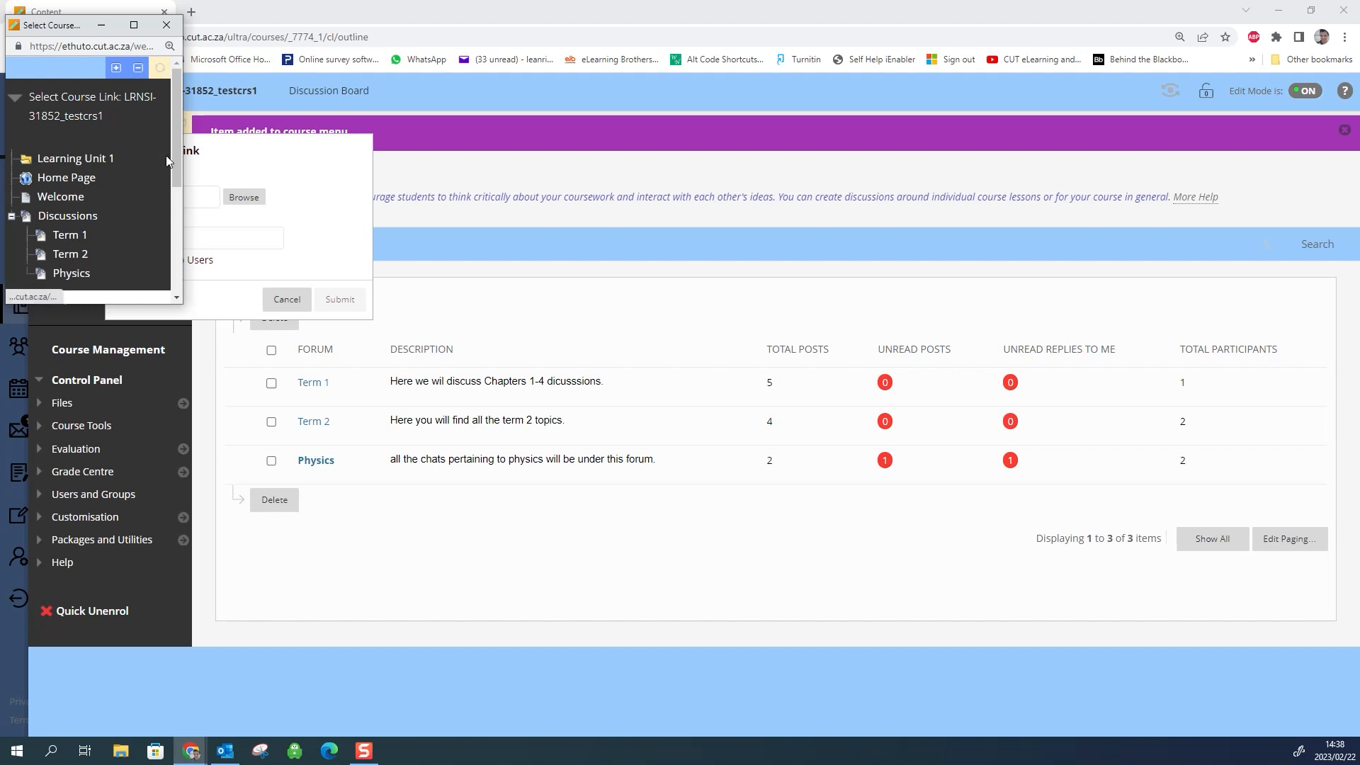
{"action": "left_click_drag", "start_coordinate": [177, 130], "coordinate": [189, 169]}
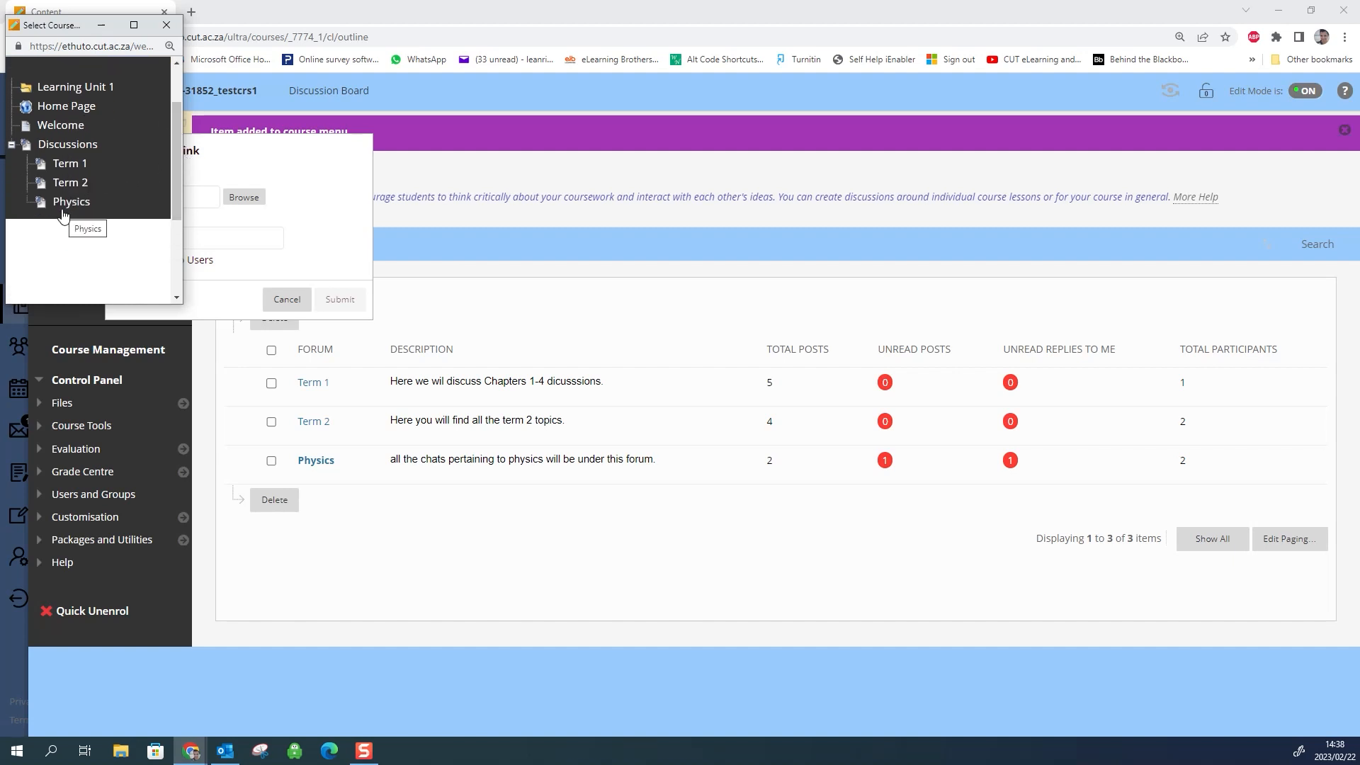
{"action": "left_click", "coordinate": [66, 164]}
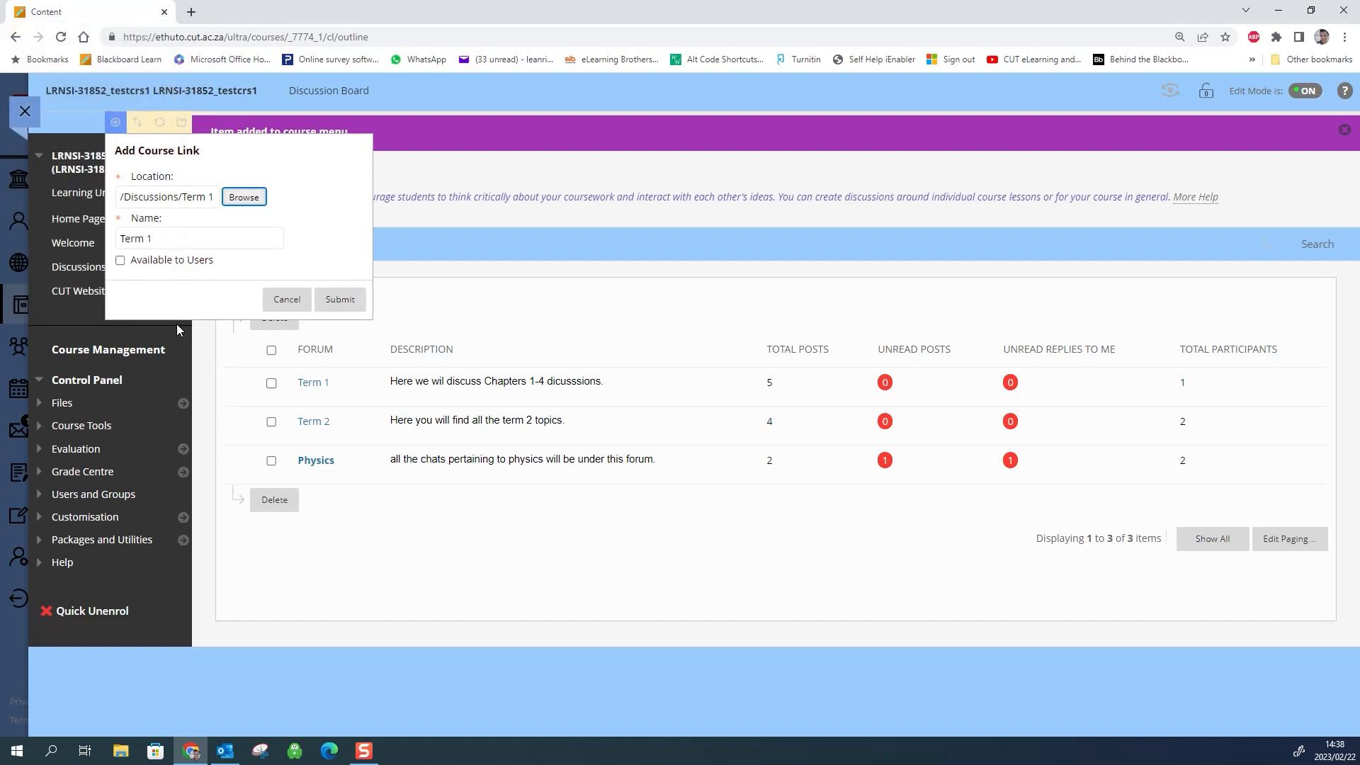
{"action": "left_click", "coordinate": [120, 261]}
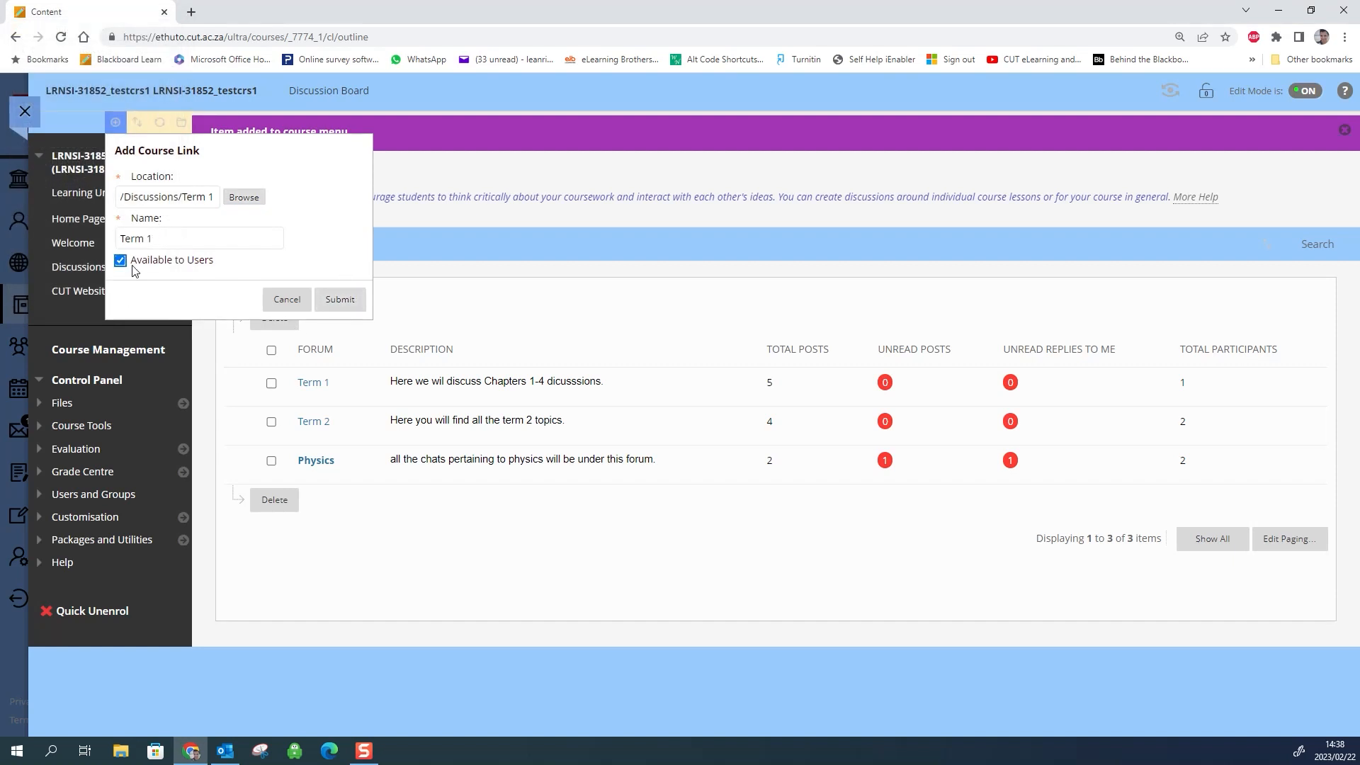
{"action": "left_click", "coordinate": [340, 300]}
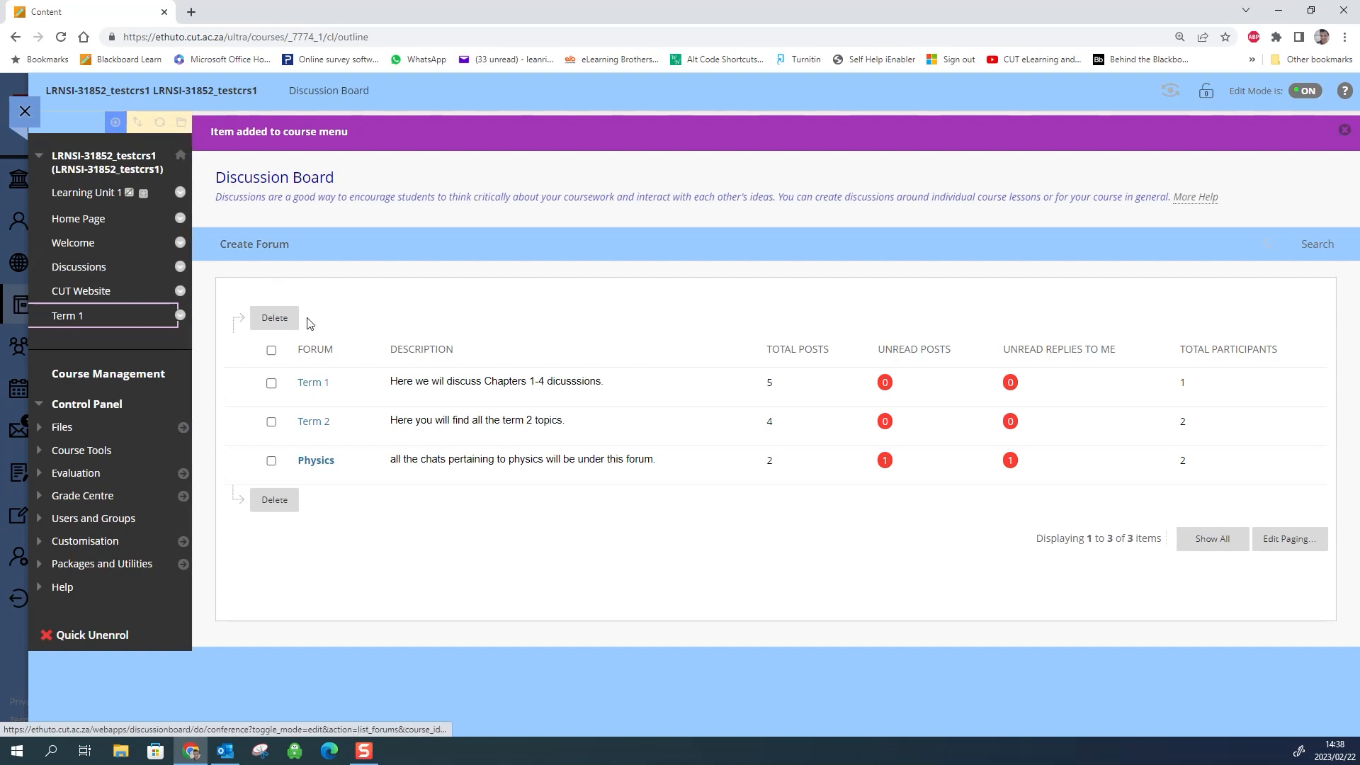
{"action": "left_click", "coordinate": [71, 316]}
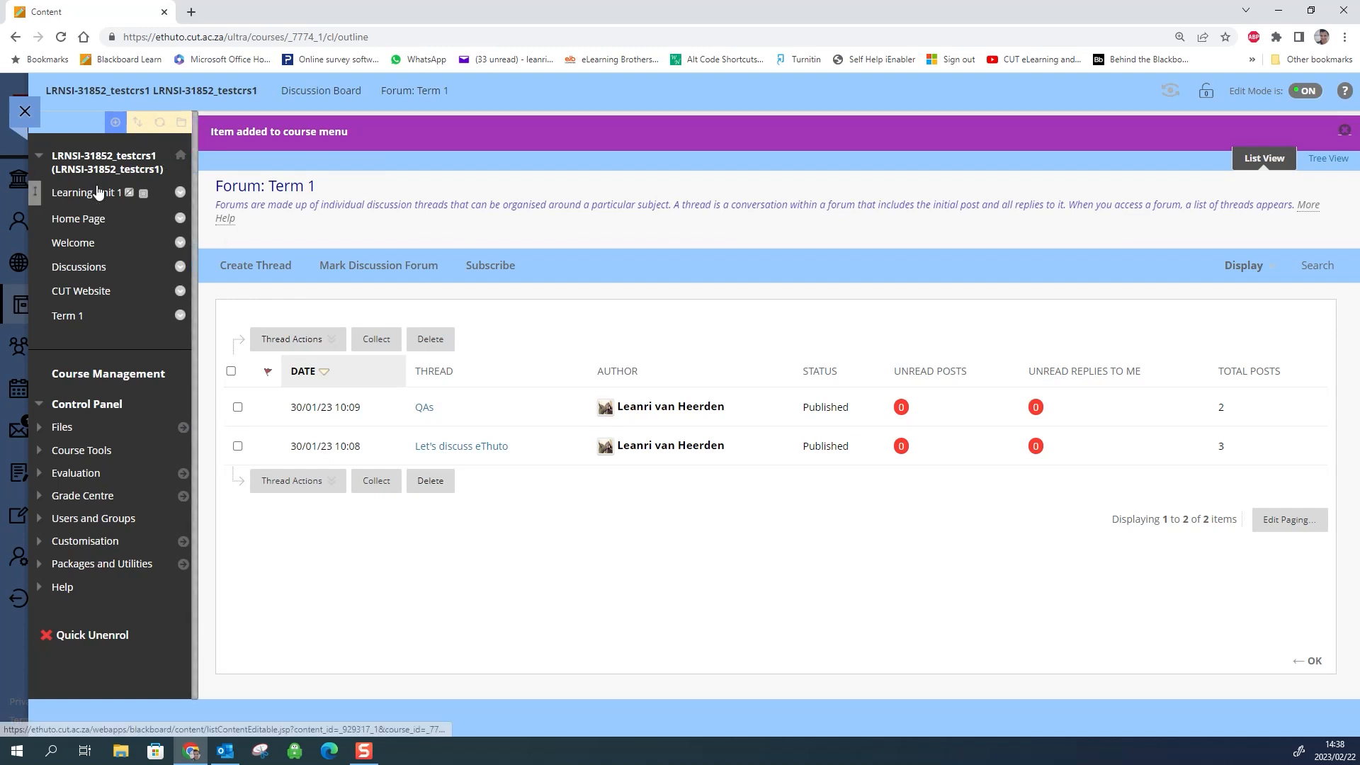
- Add a subheader named "LEARNING UNITS" and a divider to the course menu
{"action": "left_click", "coordinate": [114, 121]}
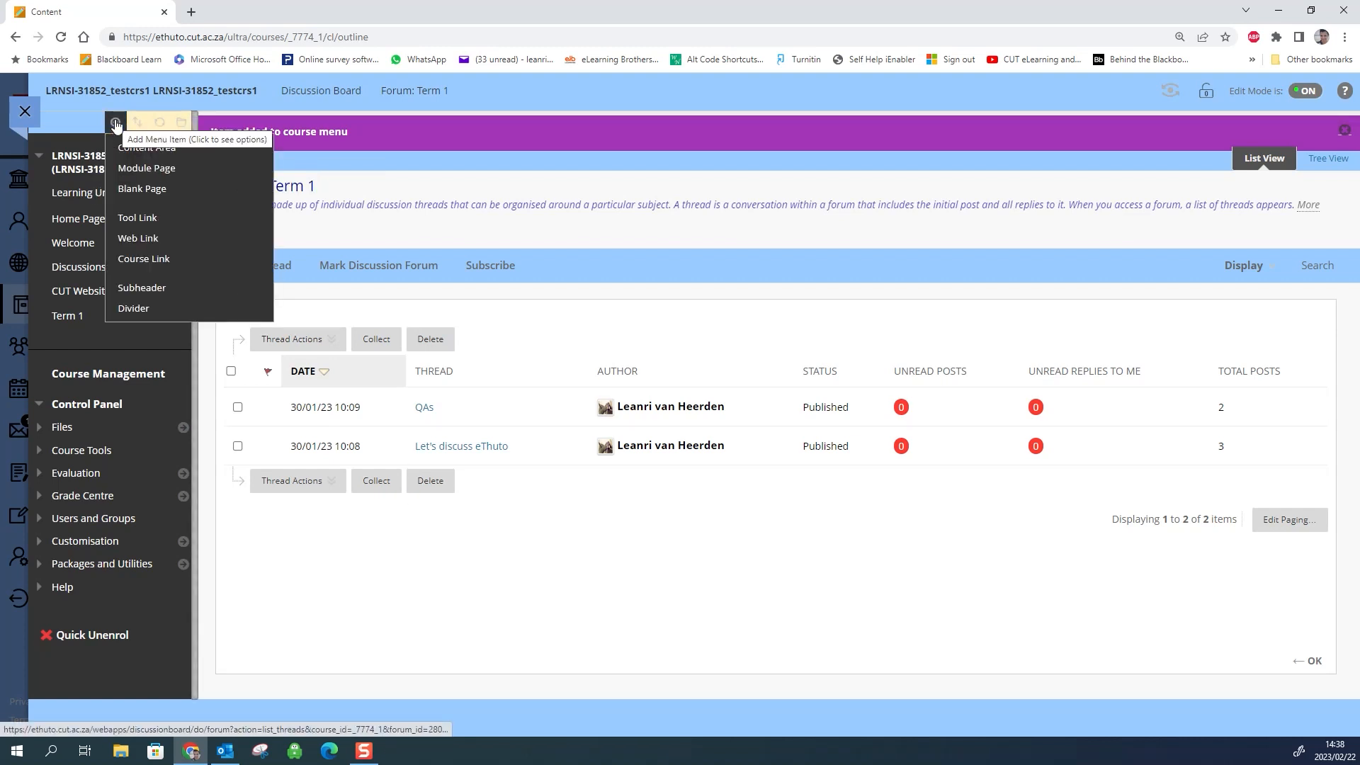
{"action": "left_click", "coordinate": [162, 292]}
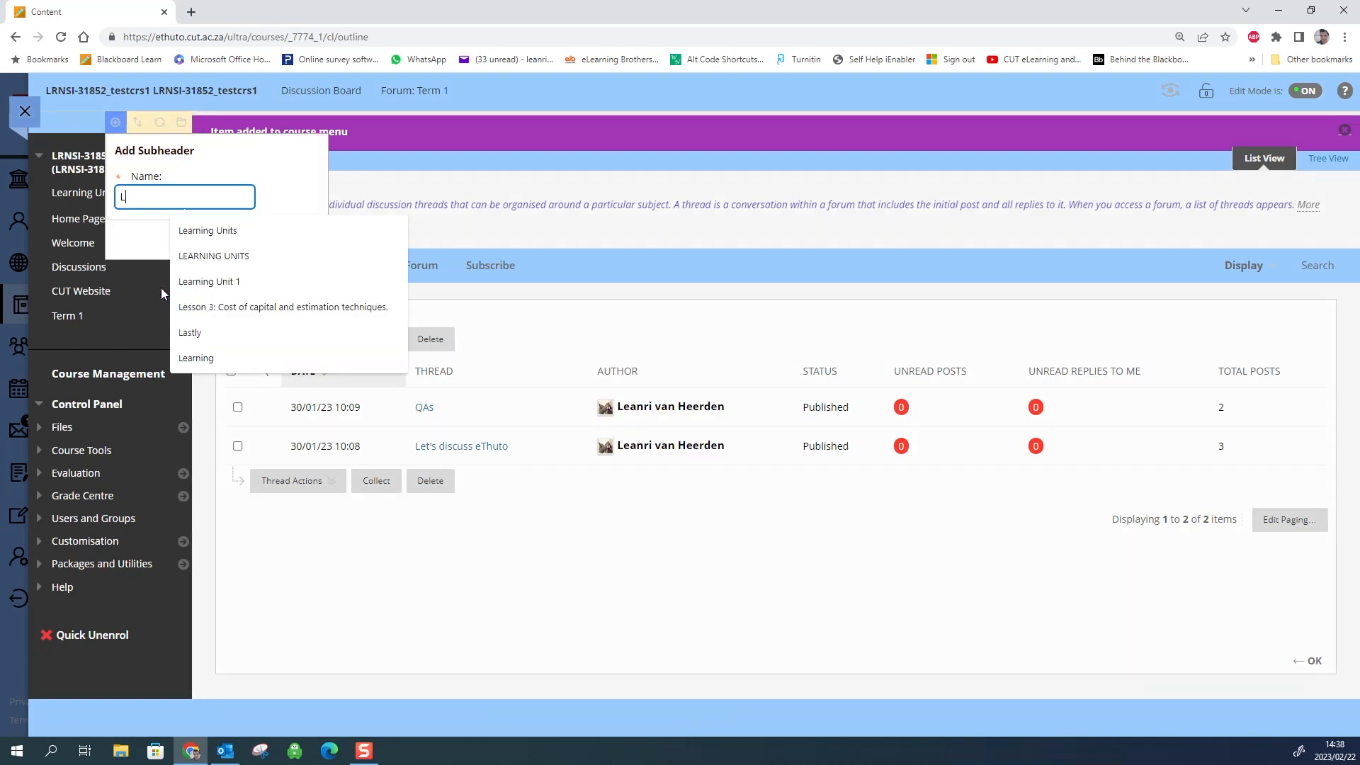
{"action": "left_click", "coordinate": [262, 256]}
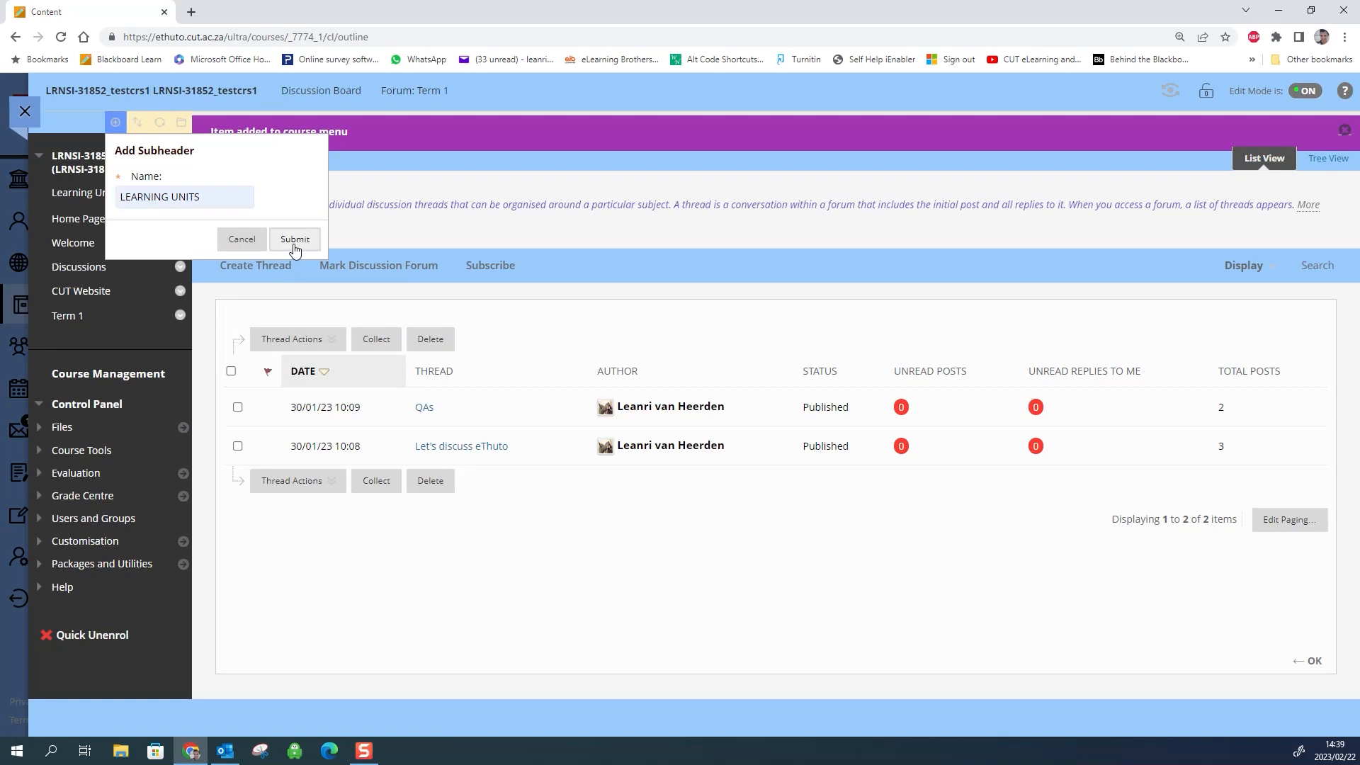
{"action": "left_click", "coordinate": [292, 240]}
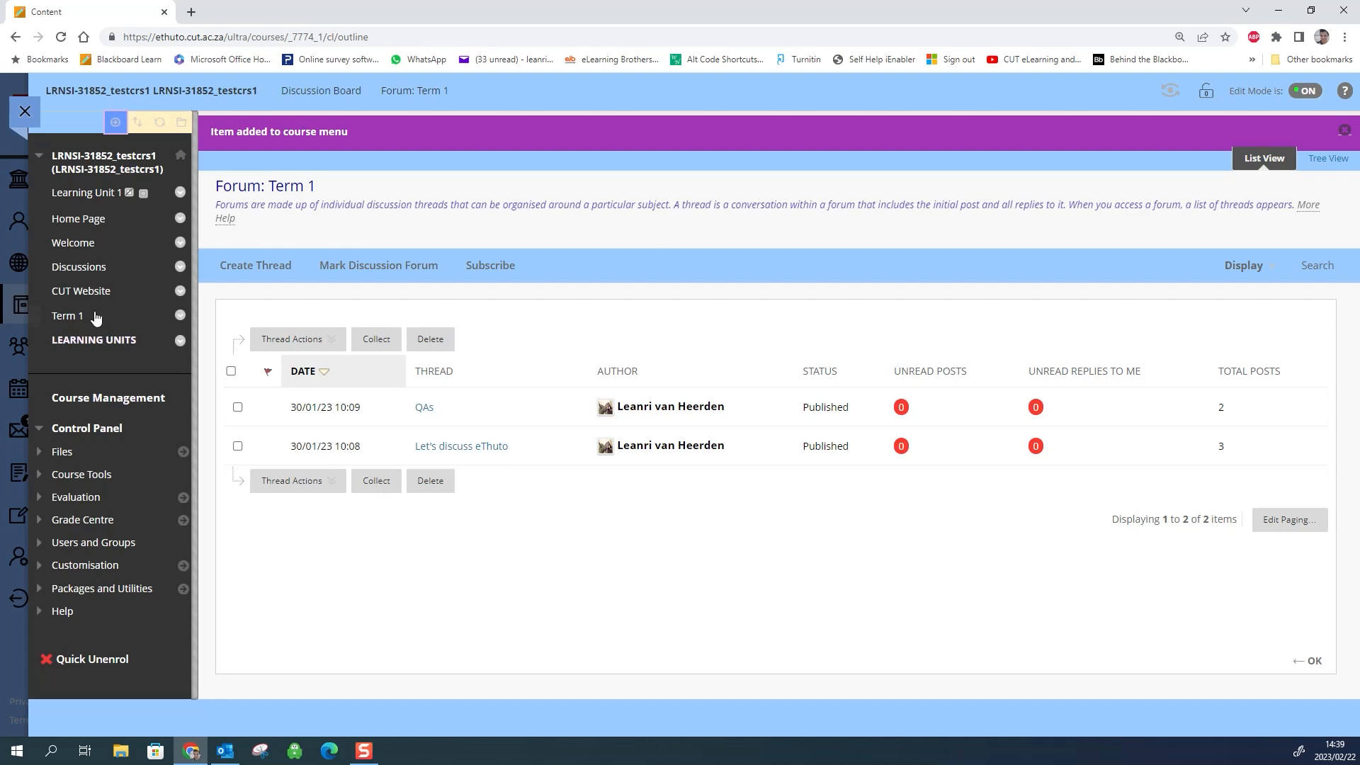
{"action": "left_click", "coordinate": [116, 122]}
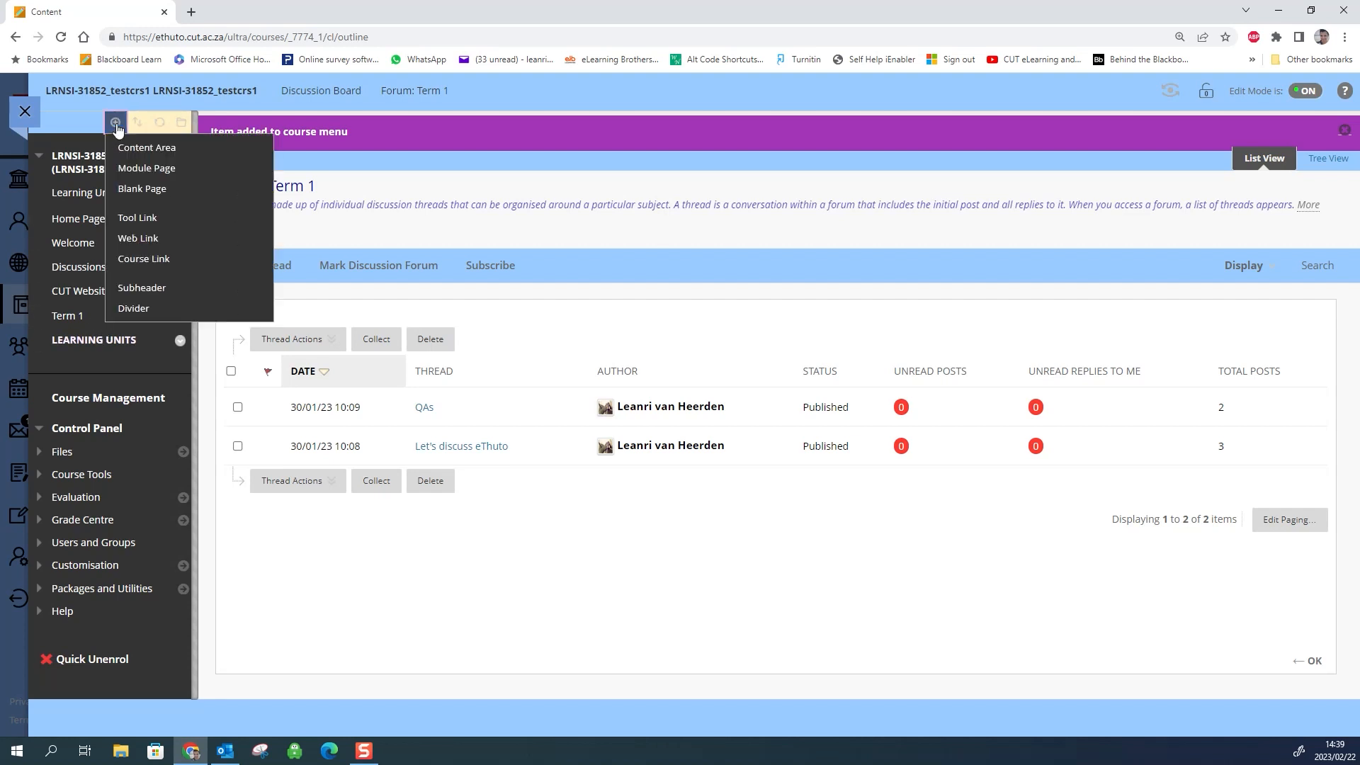
{"action": "left_click", "coordinate": [141, 310]}
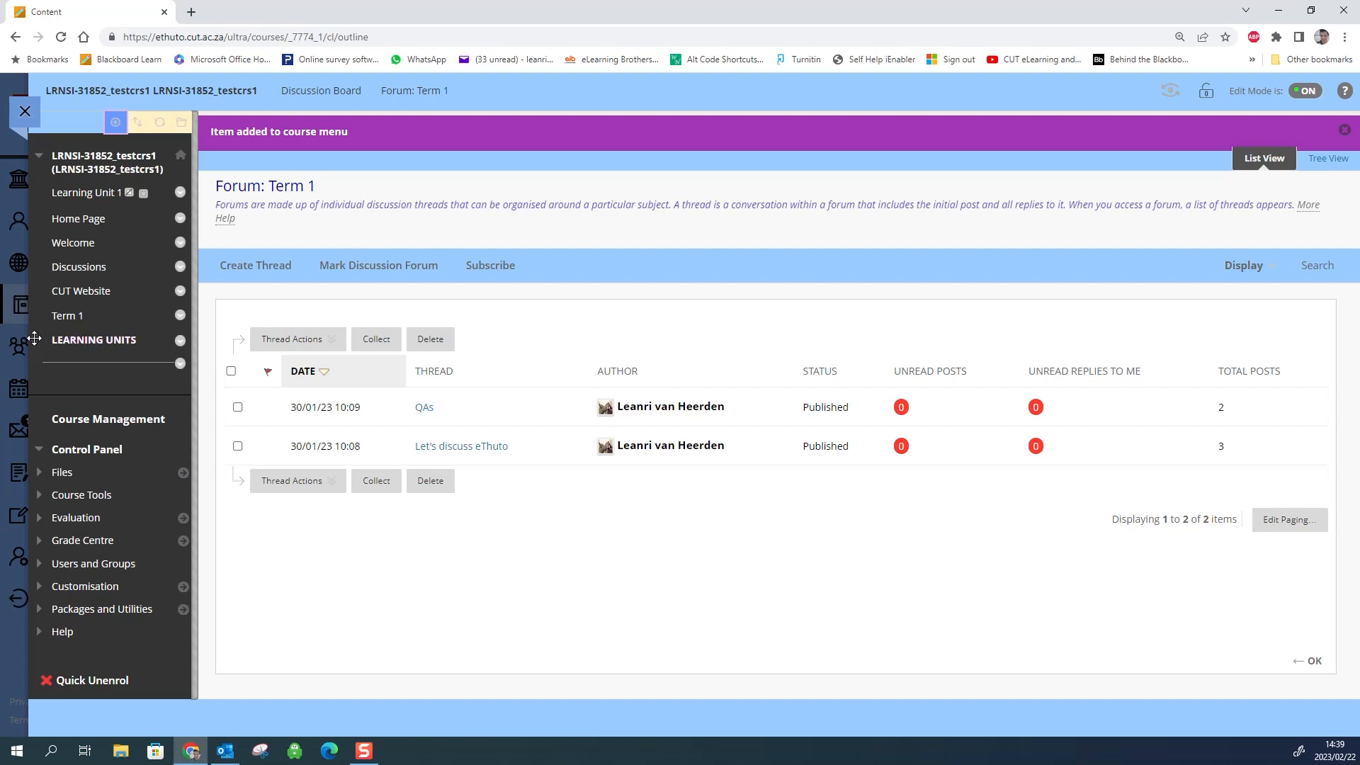
- Reorder the course menu so Home Page is followed by the LEARNING UNITS subheader, Learning Unit 1 and the divider, above Welcome
{"action": "left_click_drag", "start_coordinate": [34, 338], "coordinate": [35, 241]}
{"action": "left_click_drag", "start_coordinate": [38, 188], "coordinate": [44, 243]}
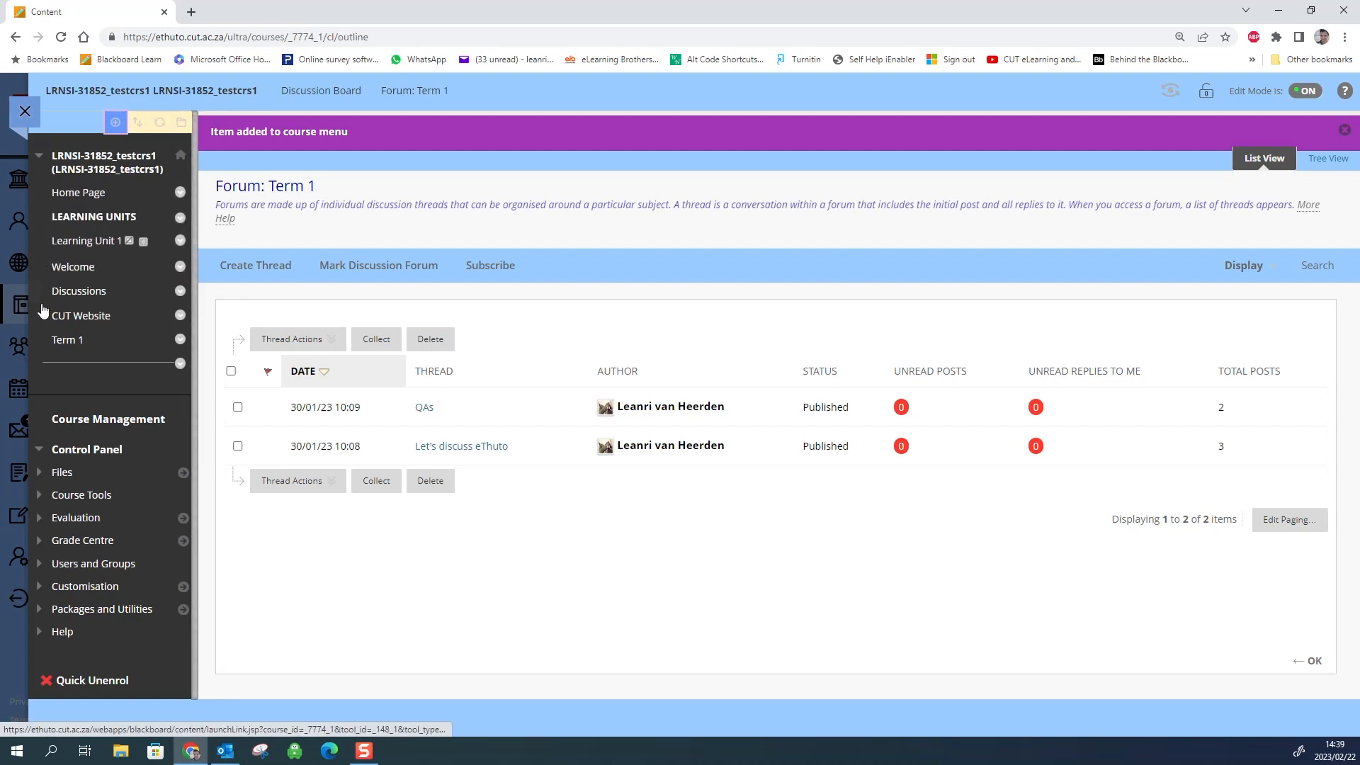
{"action": "left_click_drag", "start_coordinate": [35, 361], "coordinate": [48, 253]}
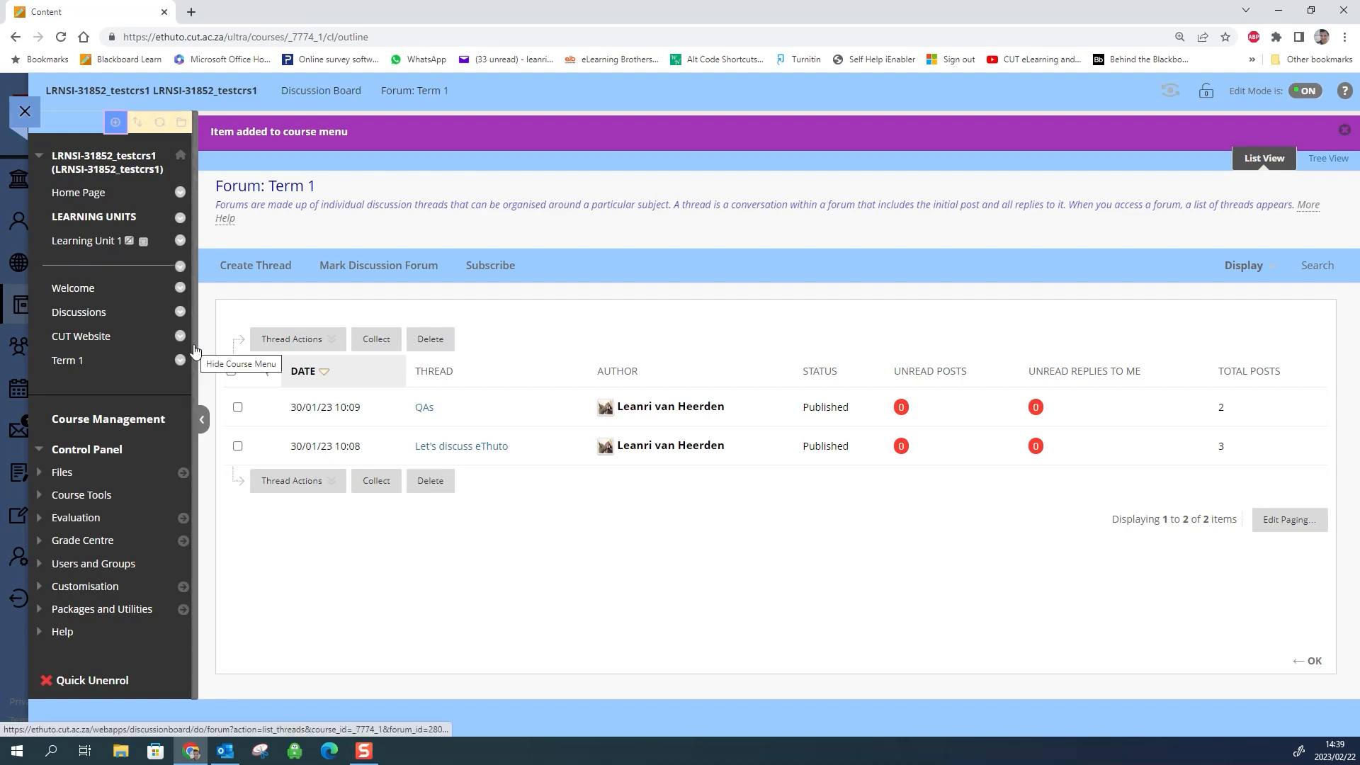